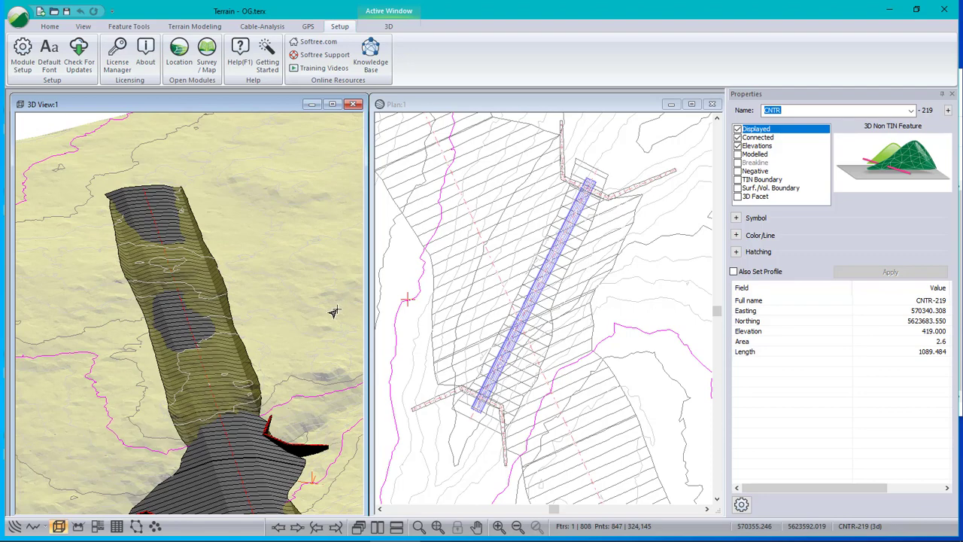
Step: Switch from the terrain to the SkewedCulvert4 design in the Location module and check the module's version information
middle_click_drag(247, 251, 233, 223)
scroll(233, 223, "up", 2)
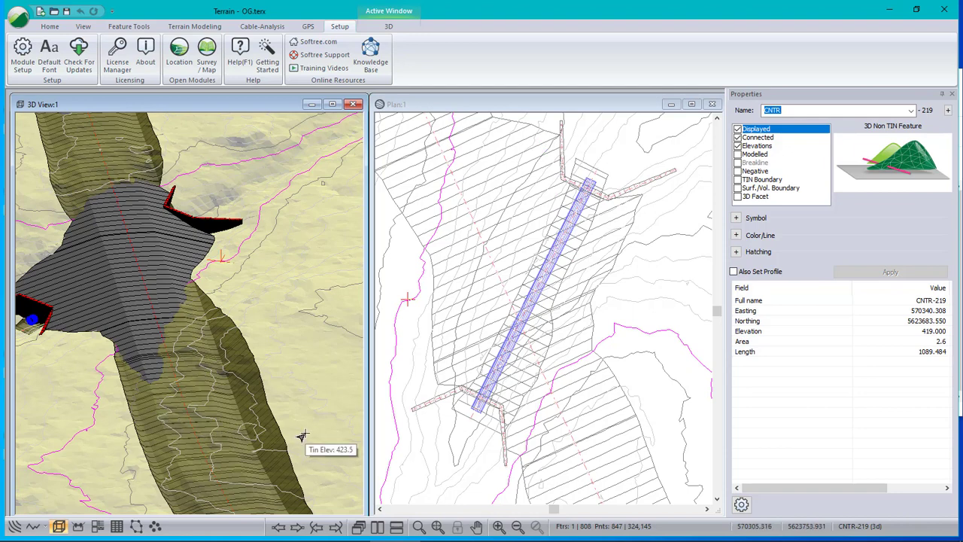
mouse_move(303, 366)
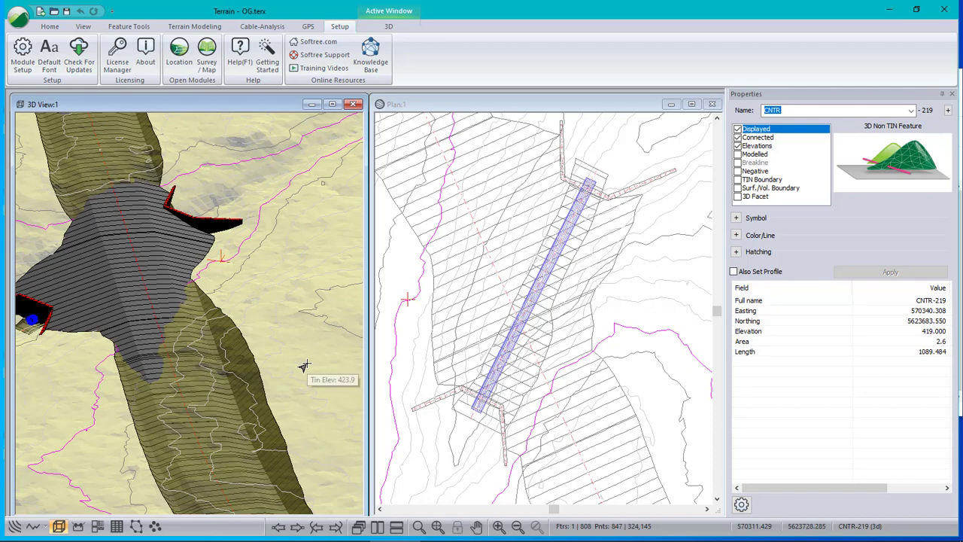
mouse_move(554, 269)
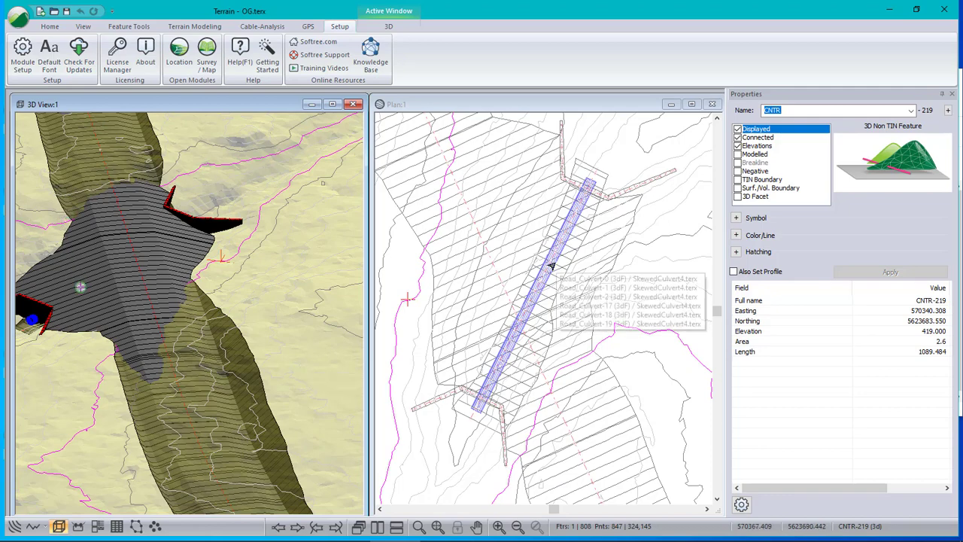
left_click(181, 53)
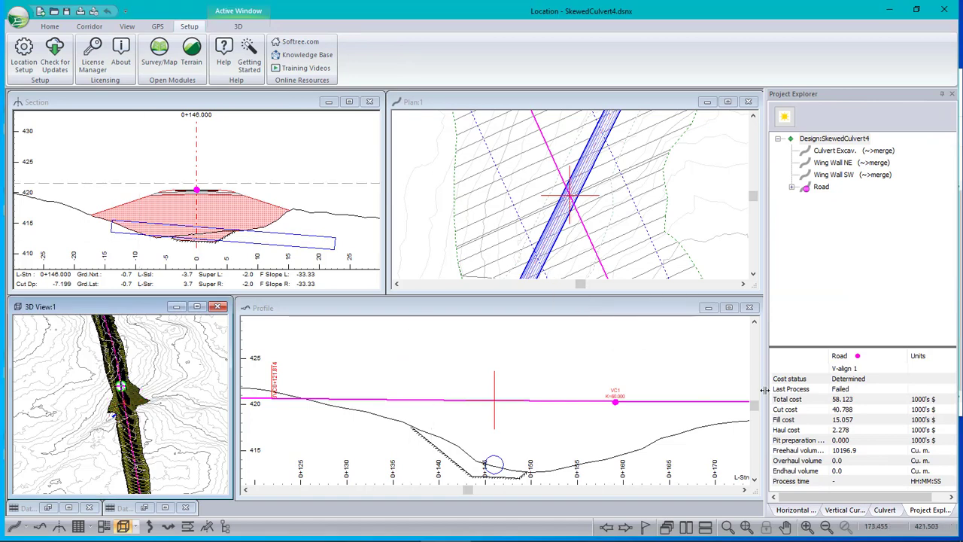
left_click(120, 55)
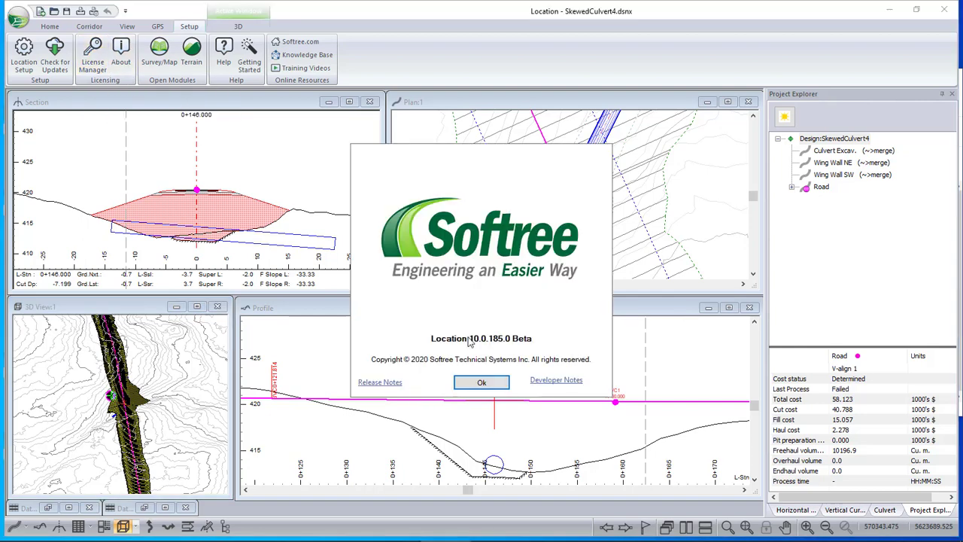
left_click(480, 383)
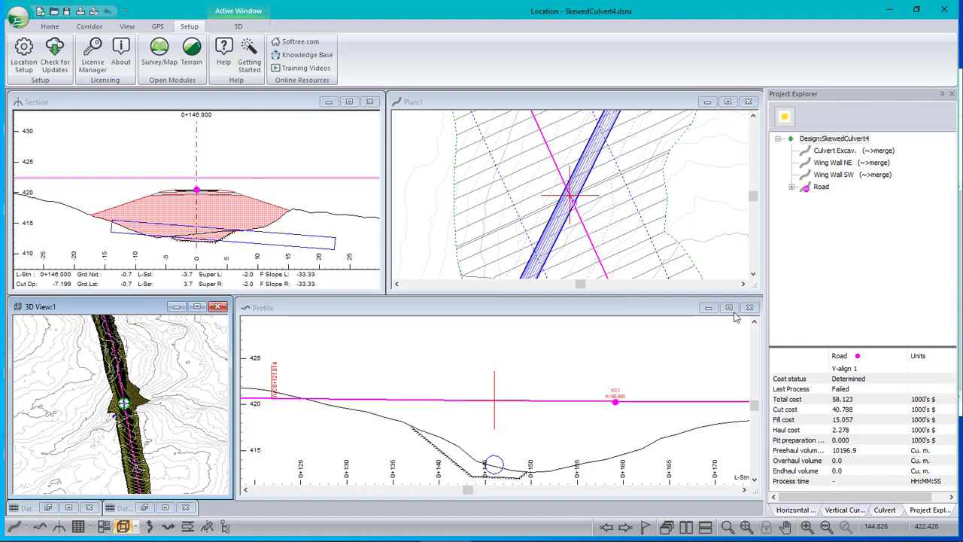
Step: Make Culvert Excav. the current alignment and bring its whole length into the plan view
mouse_move(878, 157)
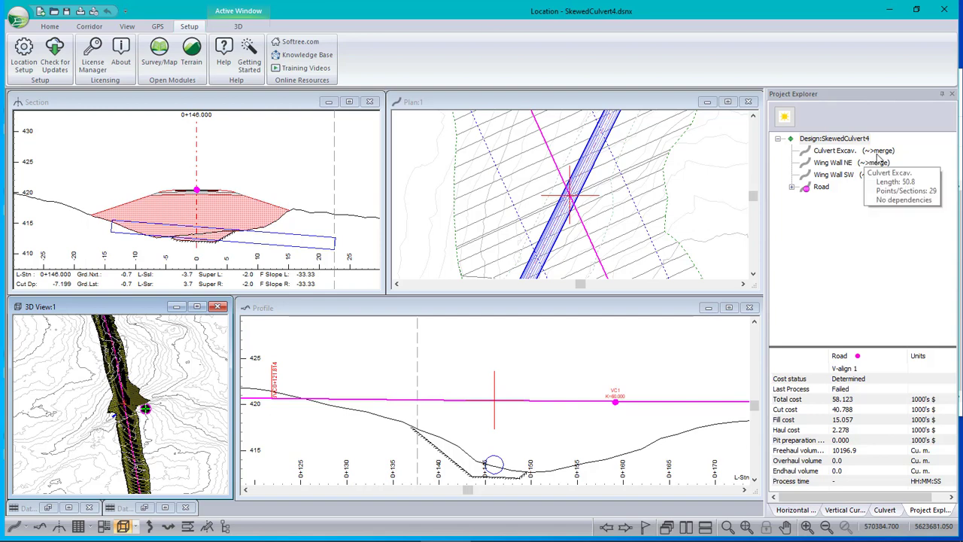
left_click(818, 155)
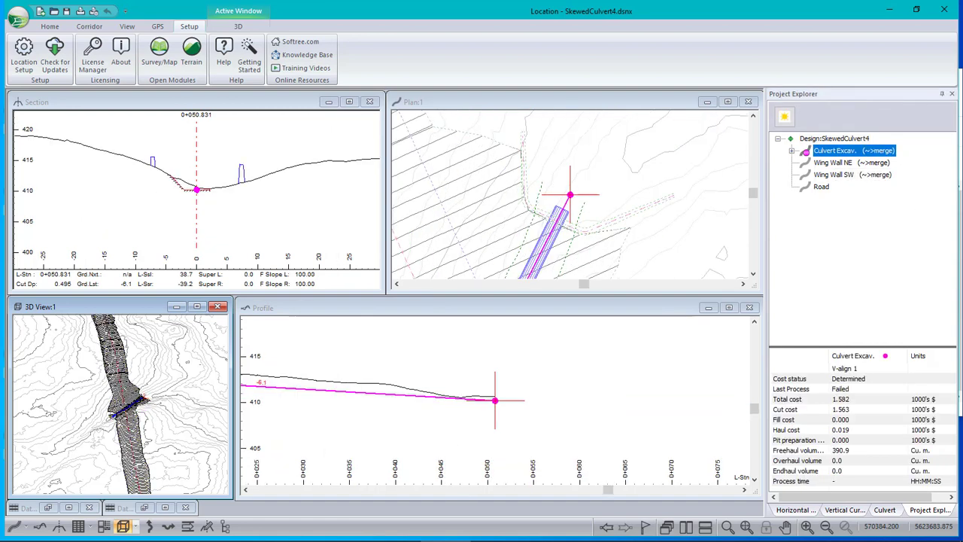
scroll(503, 261, "up", 1)
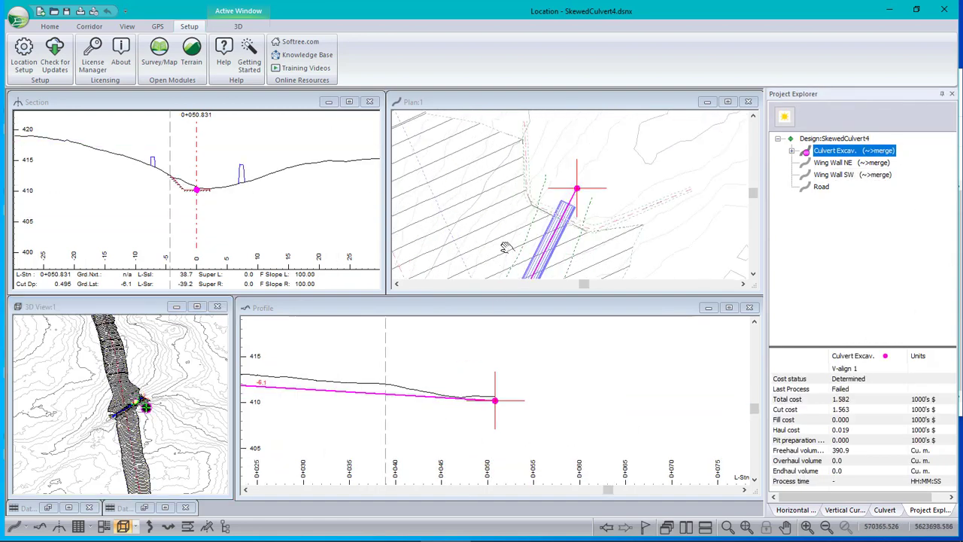
middle_click_drag(552, 162, 562, 153)
scroll(568, 181, "down", 3)
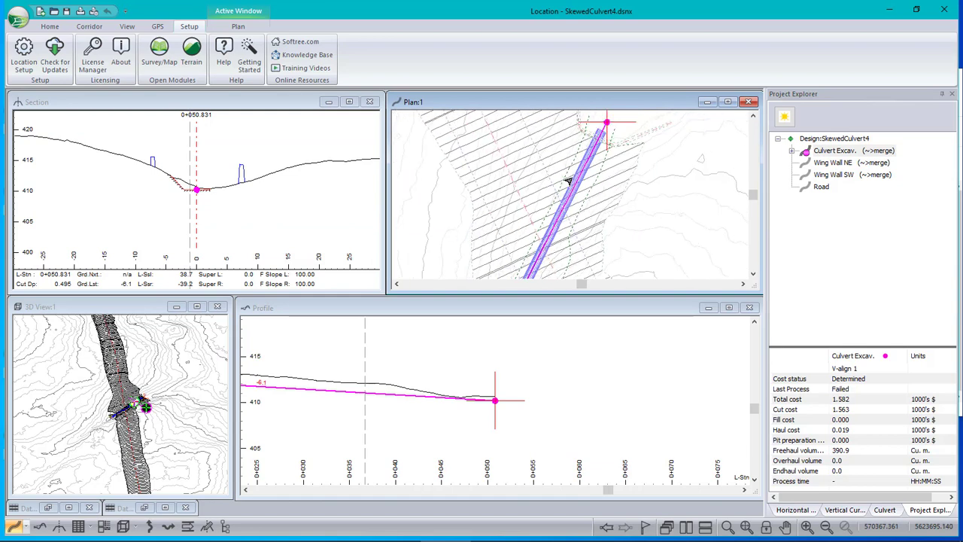
middle_click_drag(546, 250, 563, 175)
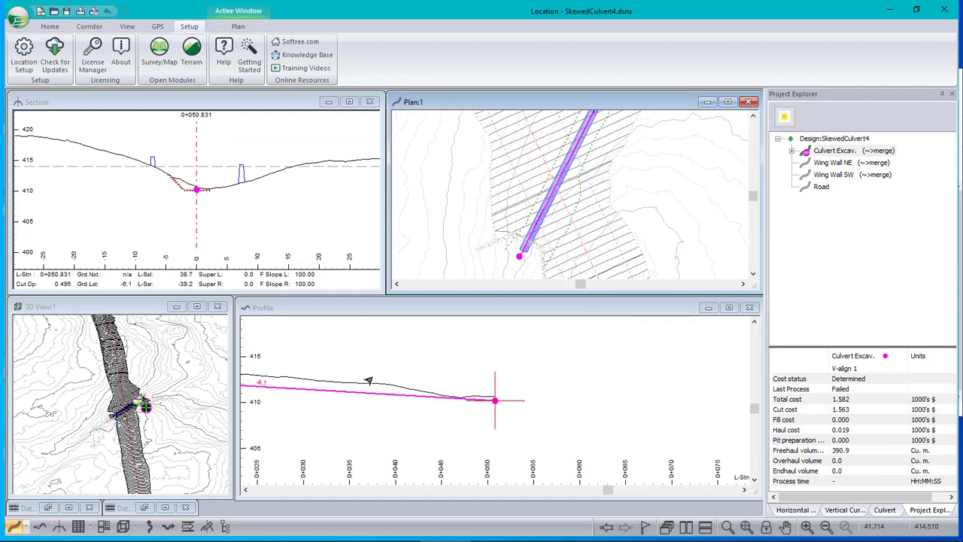
Step: Examine the culvert excavation up close in the cross-section and in the 3D view
scroll(165, 170, "up", 3)
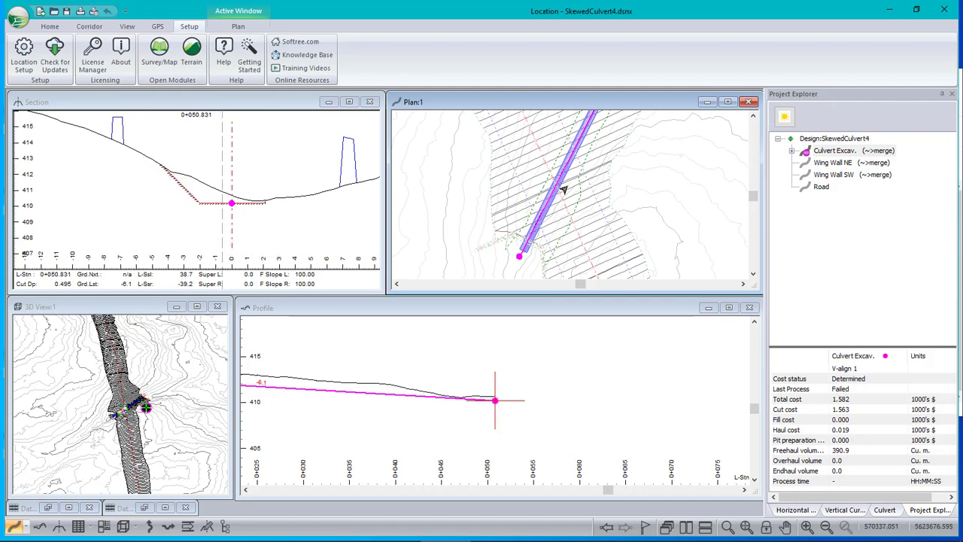
mouse_move(602, 199)
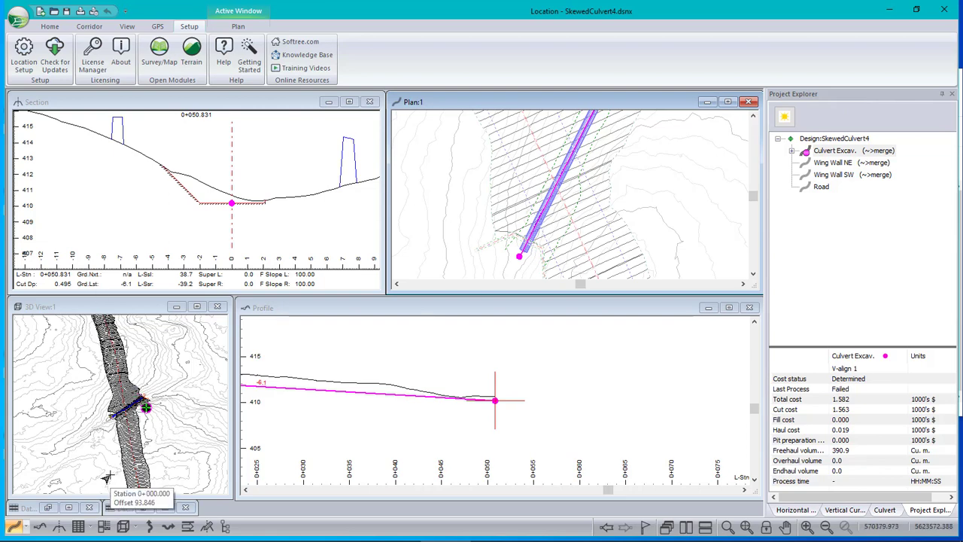
scroll(103, 414, "up", 3)
scroll(104, 415, "up", 4)
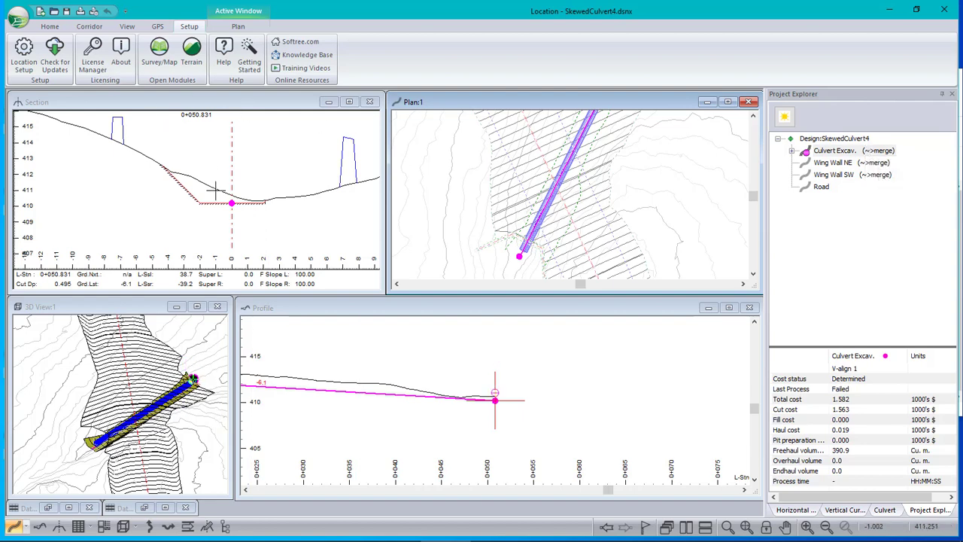
mouse_move(222, 201)
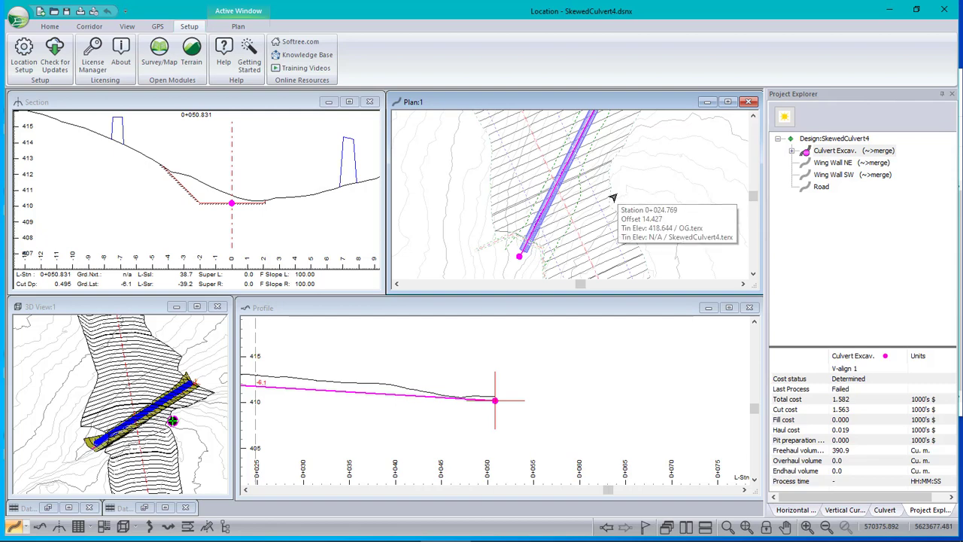
mouse_move(648, 205)
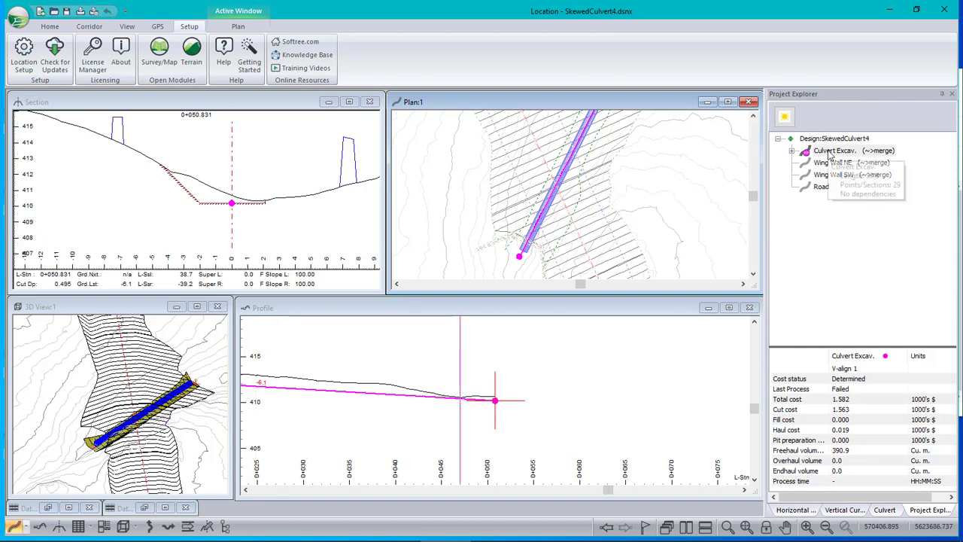
Step: Review the file formats available for saving the design under another name, without saving
left_click(17, 17)
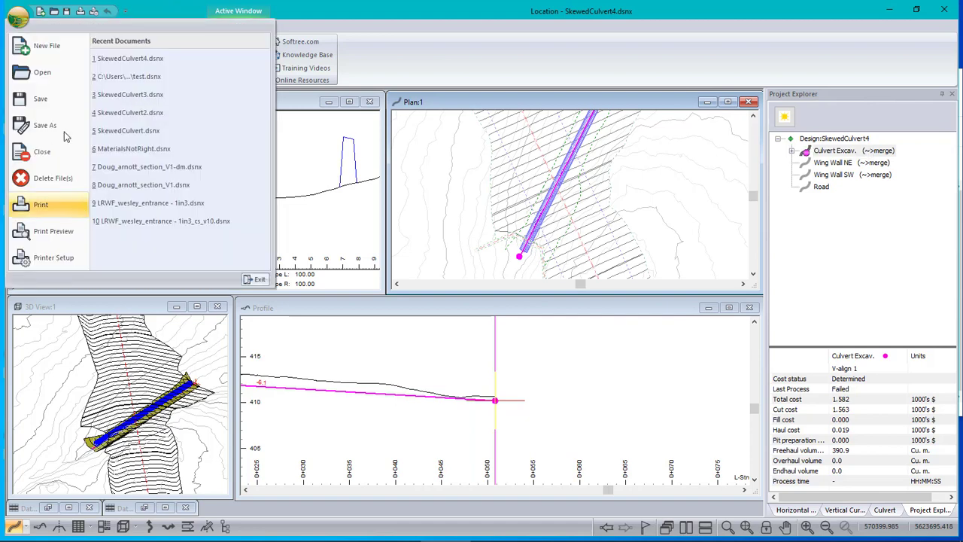
left_click(48, 130)
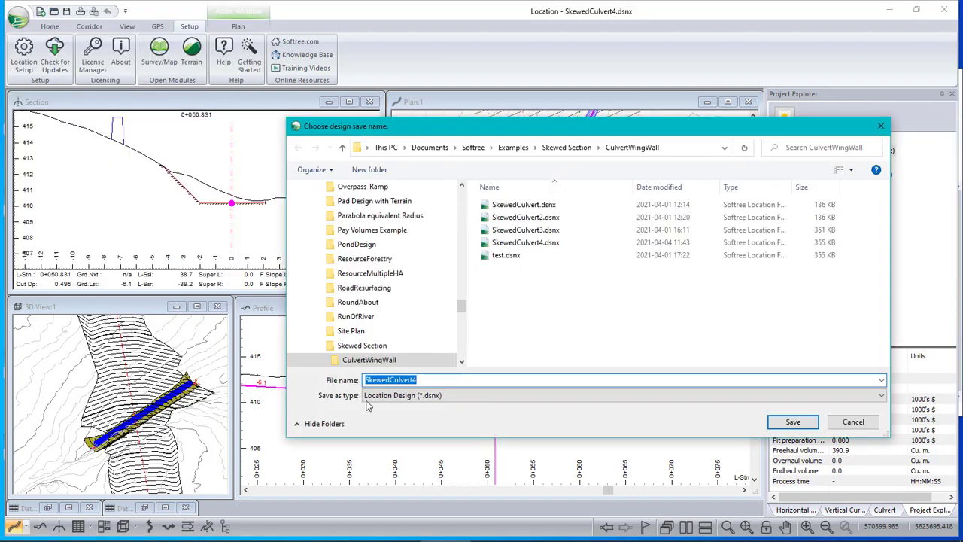
left_click(410, 396)
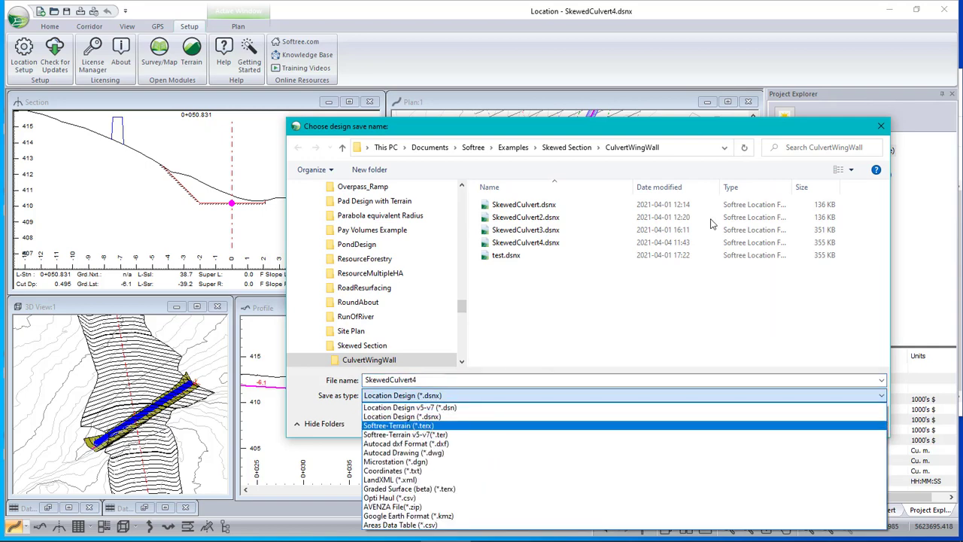
left_click(880, 125)
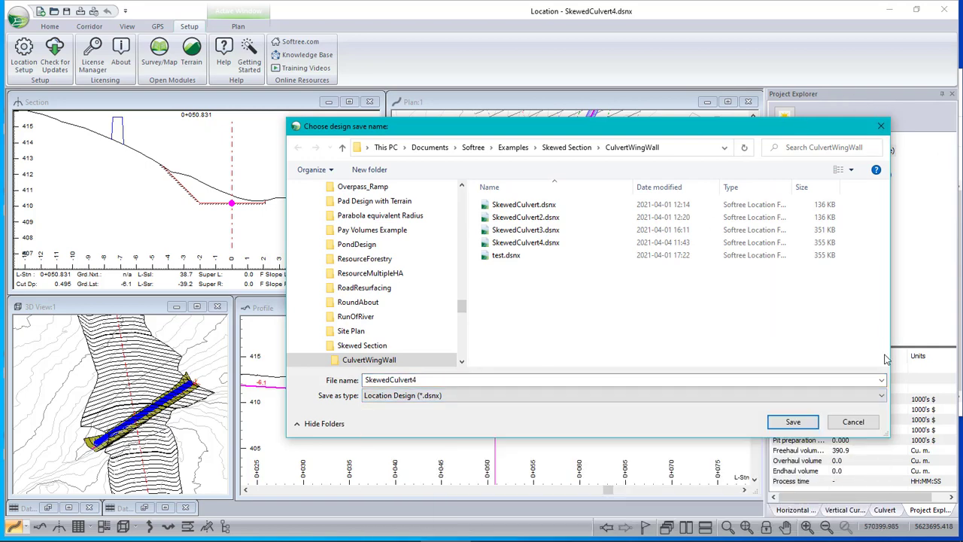
left_click(852, 422)
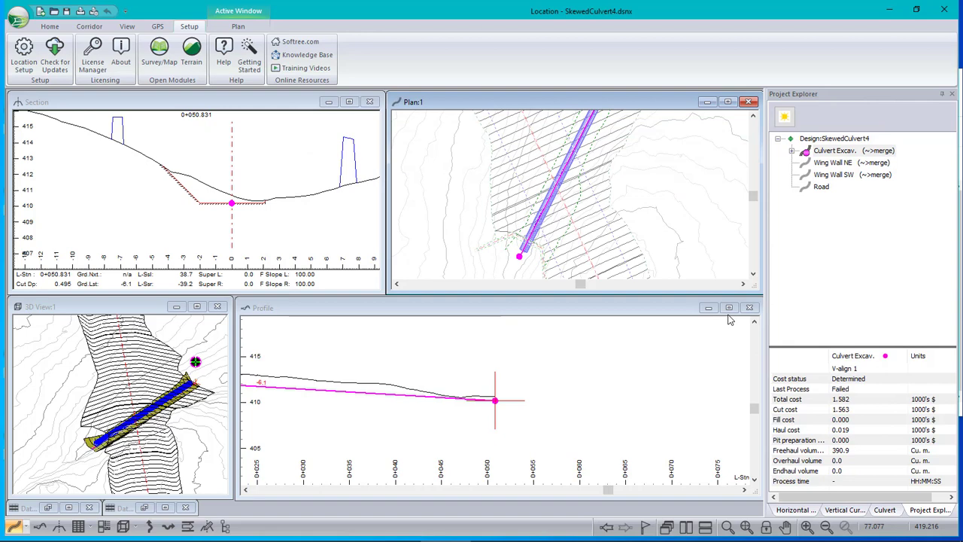
Step: Review the Culvert Excav. alignment's reference surfaces and the merged-surface setting of Reference terrain 1, without changing anything
right_click(462, 172)
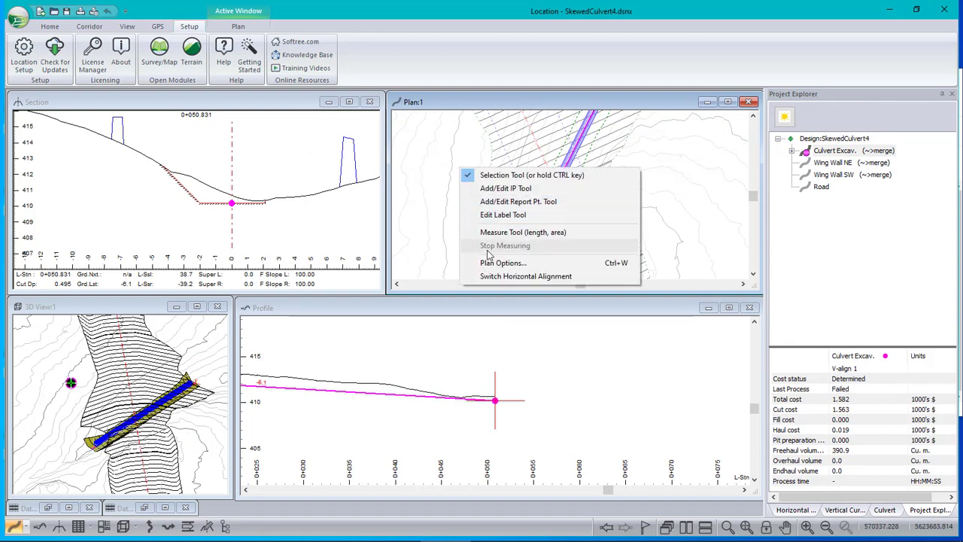
left_click(88, 27)
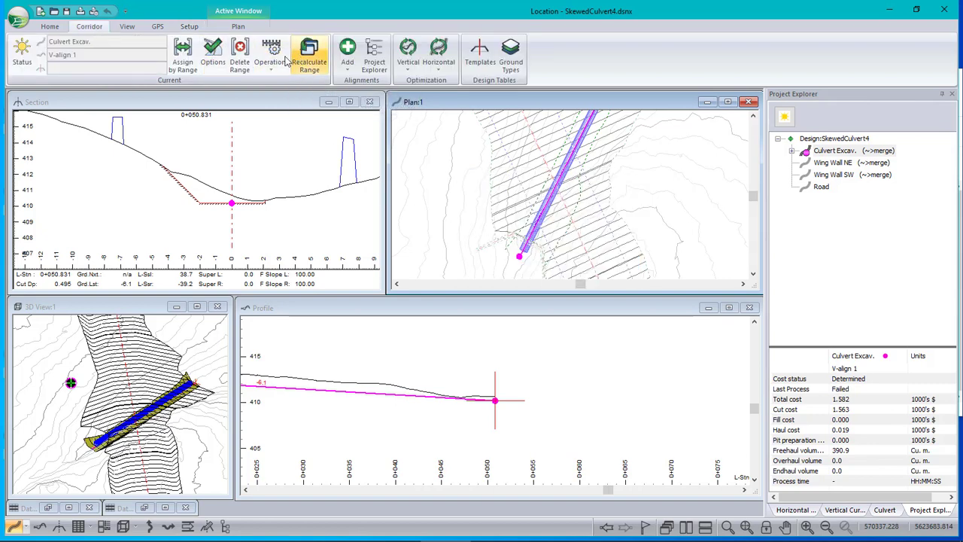
left_click(213, 53)
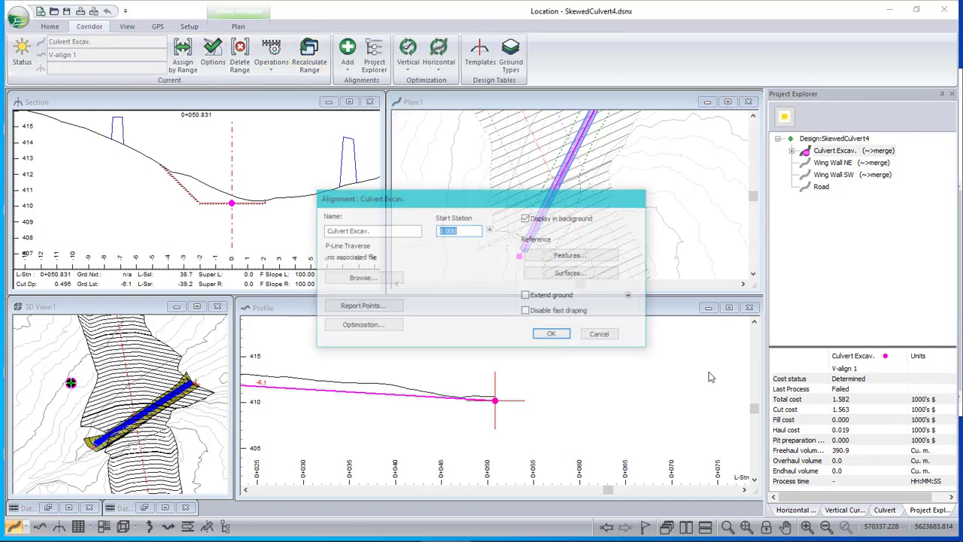
left_click(594, 273)
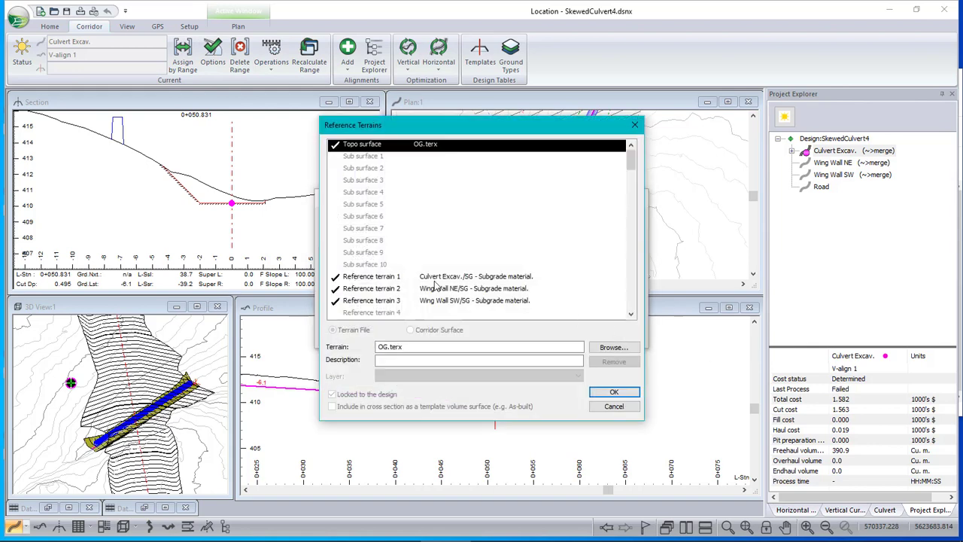
left_click(372, 277)
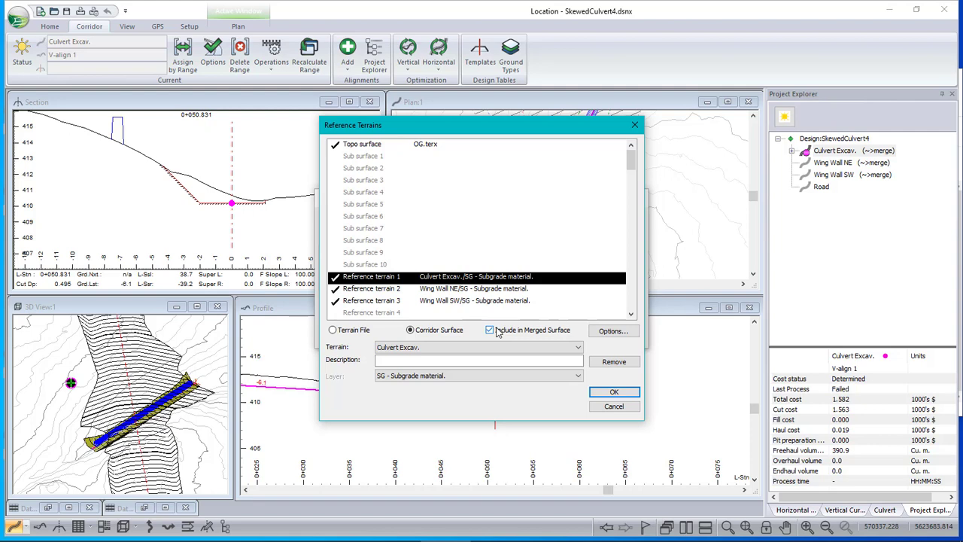
left_click(616, 407)
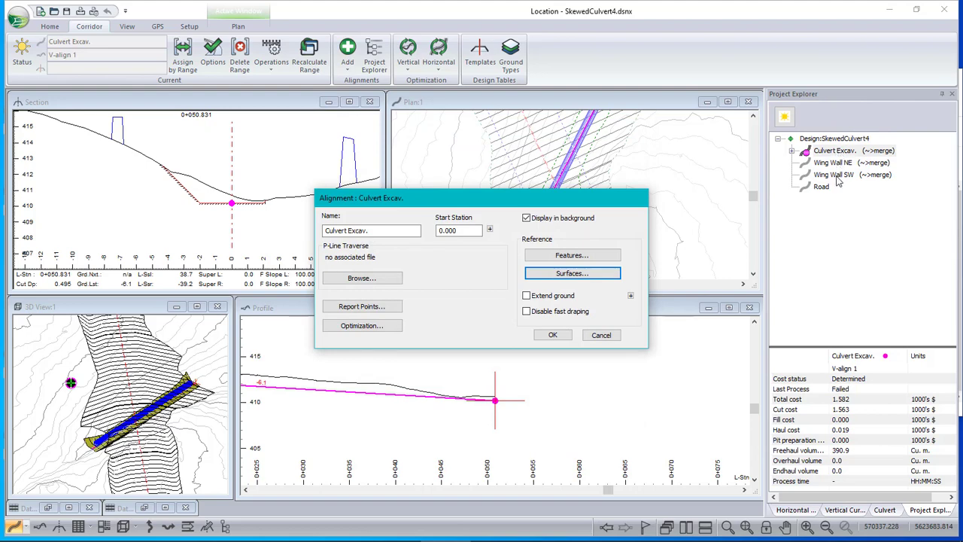
left_click(602, 336)
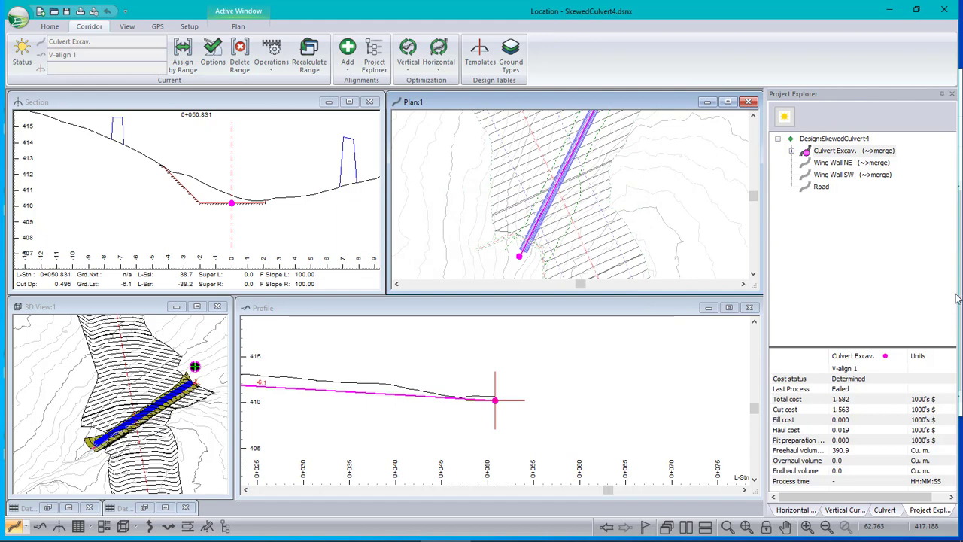
Step: Examine the full-length profile of the Culvert Excav. alignment
mouse_move(855, 179)
mouse_move(843, 154)
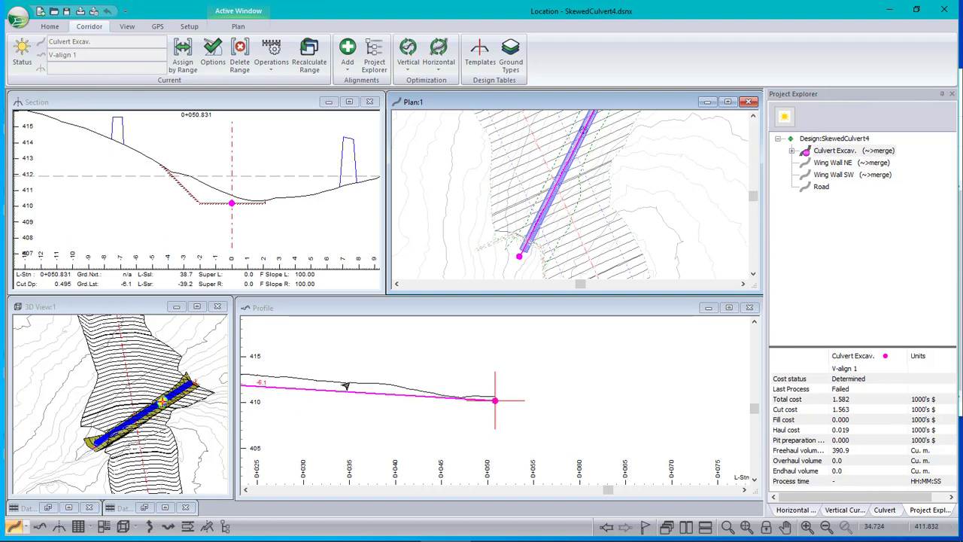
left_click(462, 355)
left_click_drag(462, 355, 602, 386)
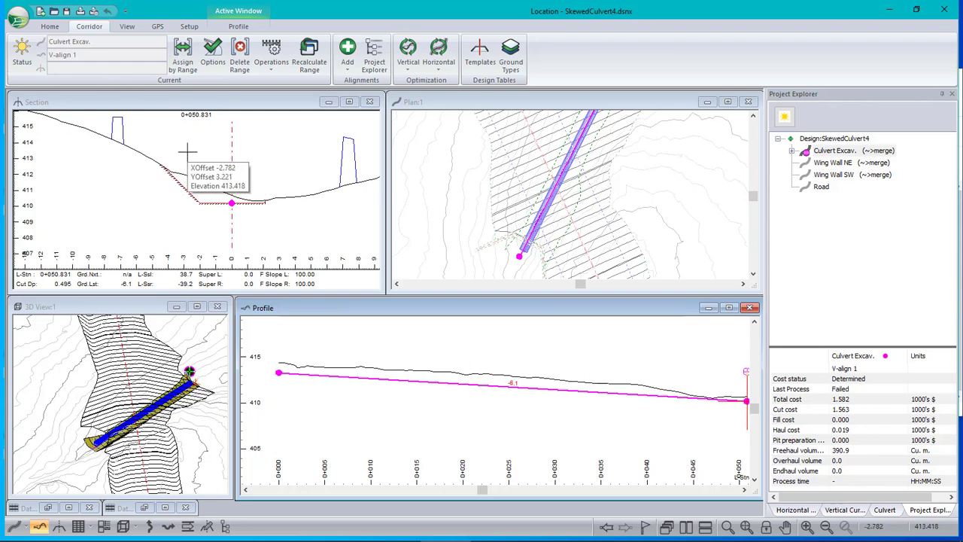
Step: Make Wing Wall NE the current alignment and show its cross-section at station 0+019.000
left_click(833, 165)
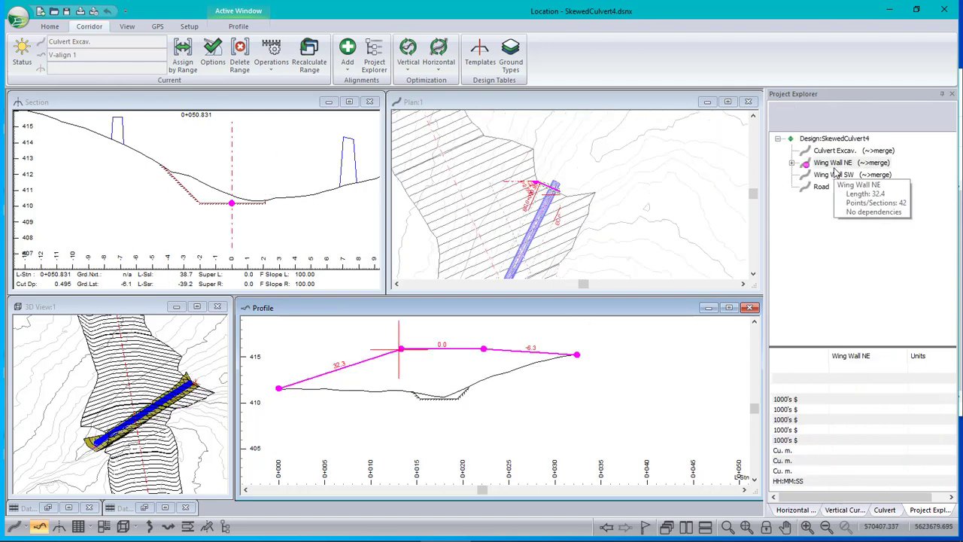
left_click(834, 167)
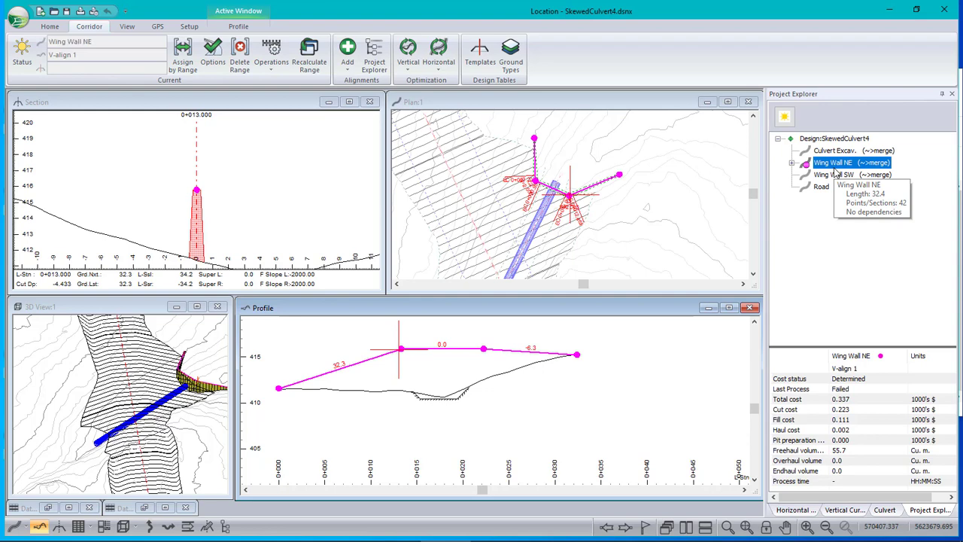
left_click(216, 238)
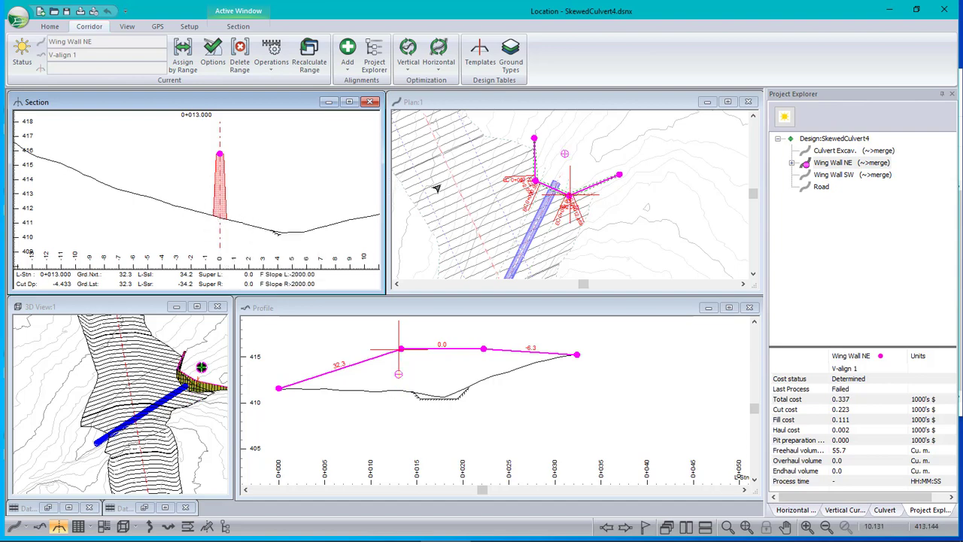
left_click(484, 228)
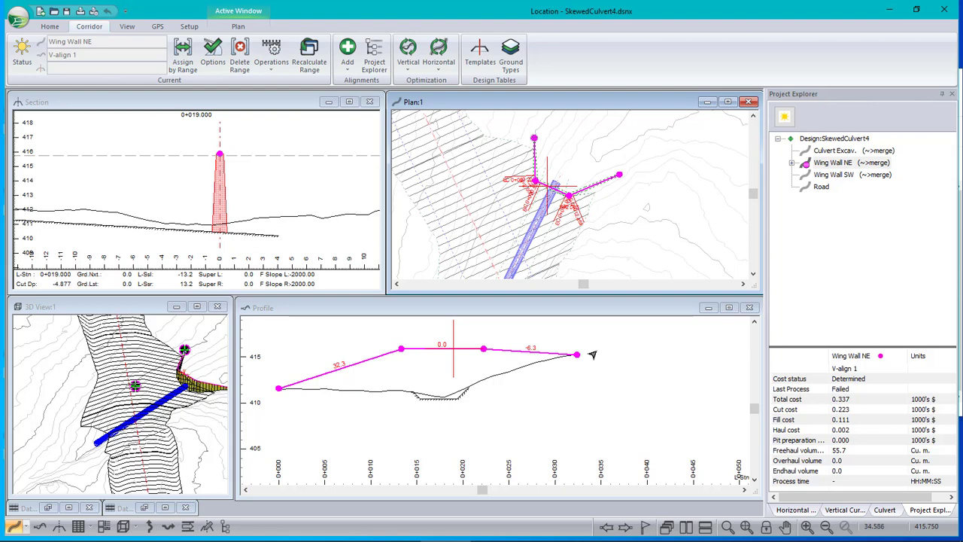
Step: Show the vertical curve settings of Wing Wall NE at its grade break at station 0+013.312
left_click(844, 509)
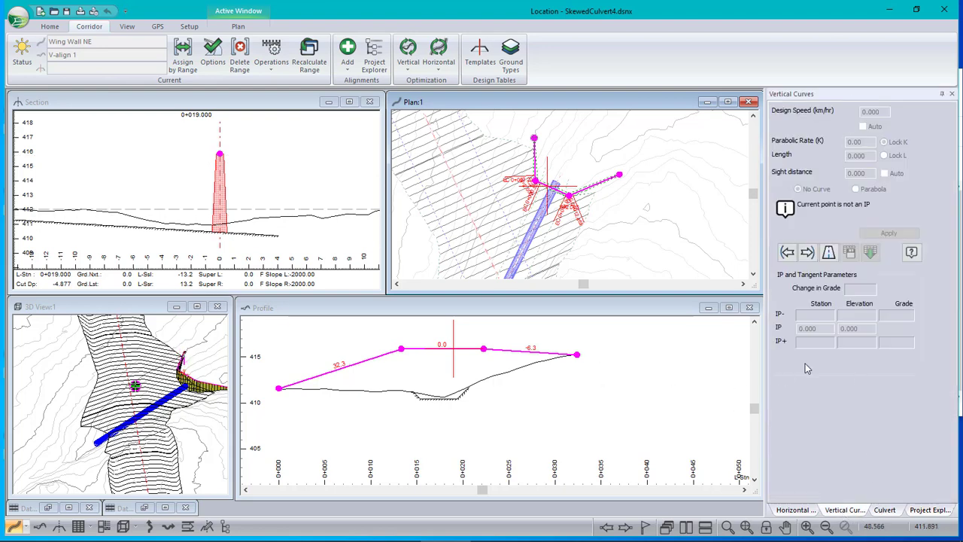
left_click(787, 252)
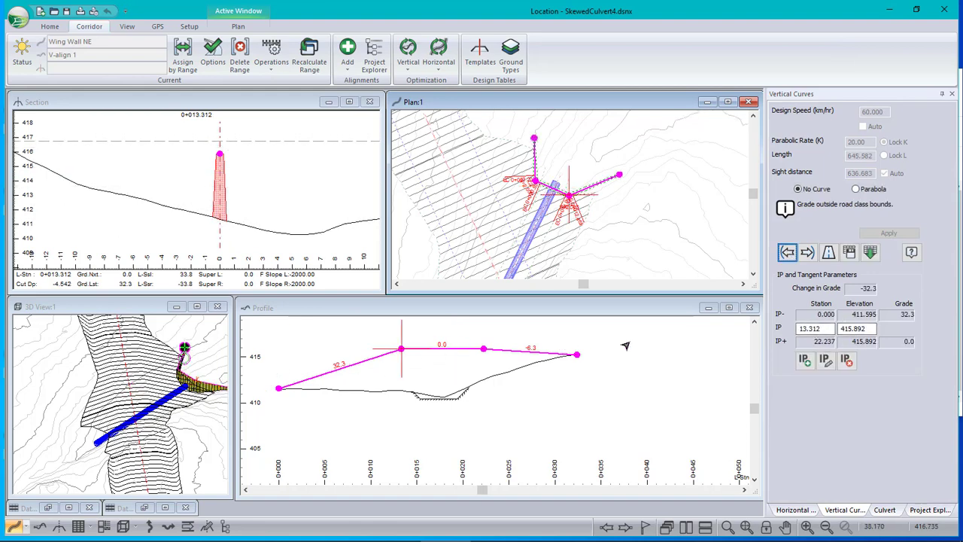
mouse_move(625, 345)
Step: Make Road the current alignment and show its 500 mm Cross Drain culvert at station 0+190.000
left_click(929, 510)
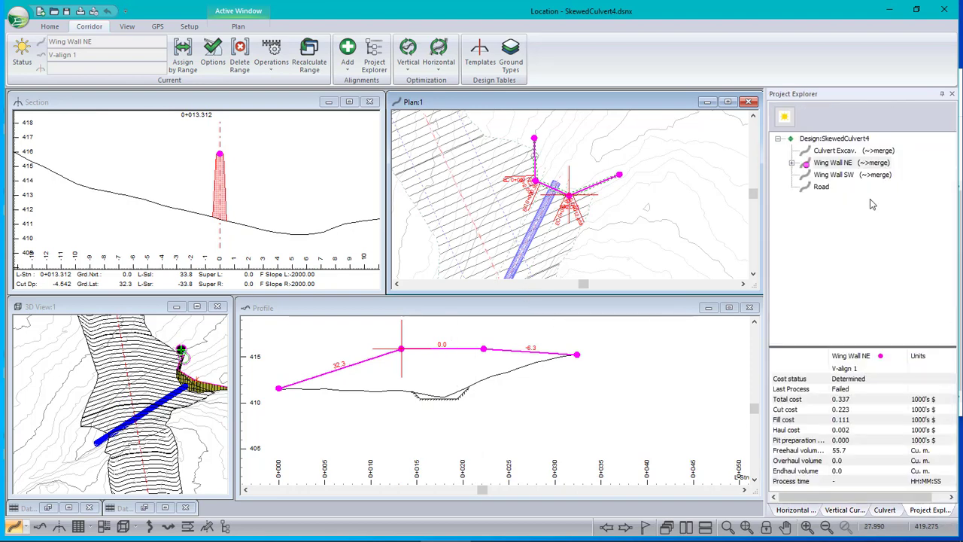
left_click(819, 188)
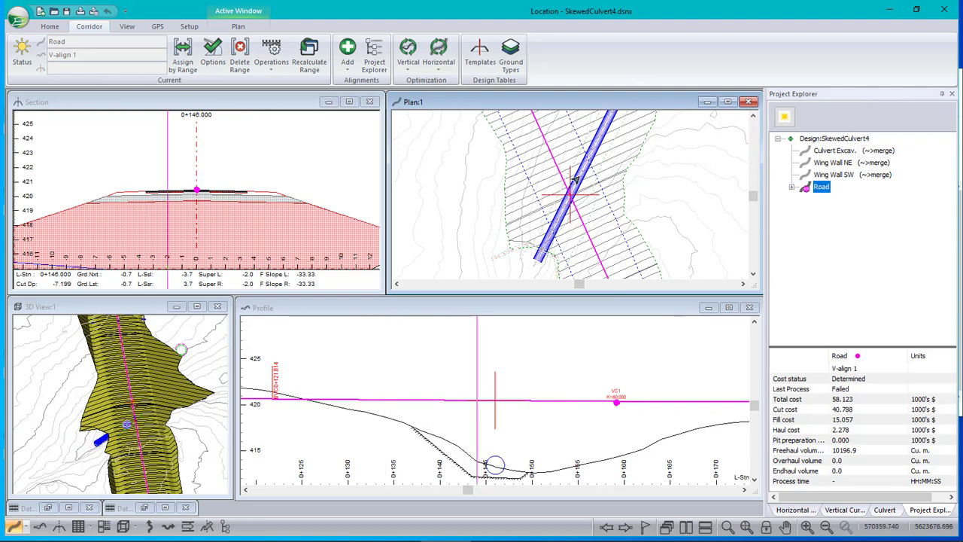
mouse_move(684, 267)
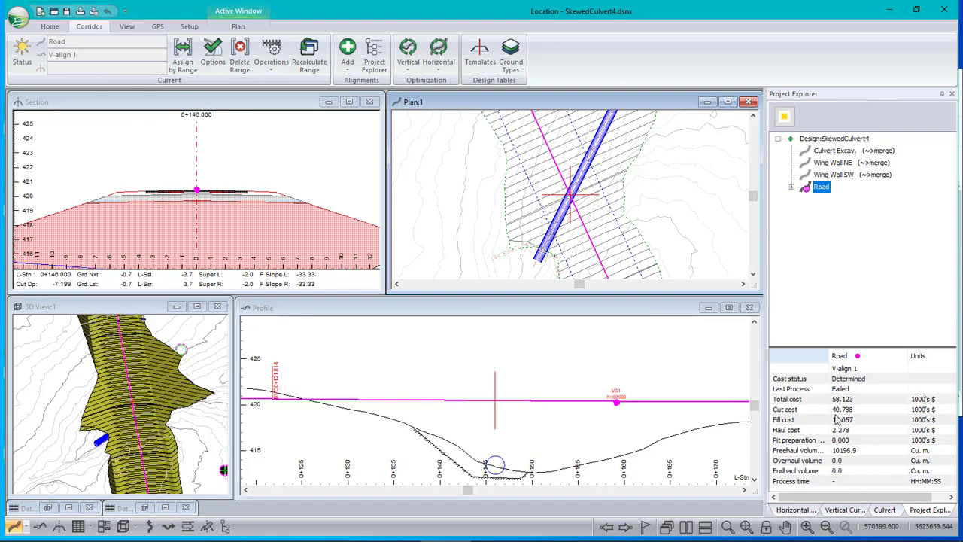
left_click(885, 510)
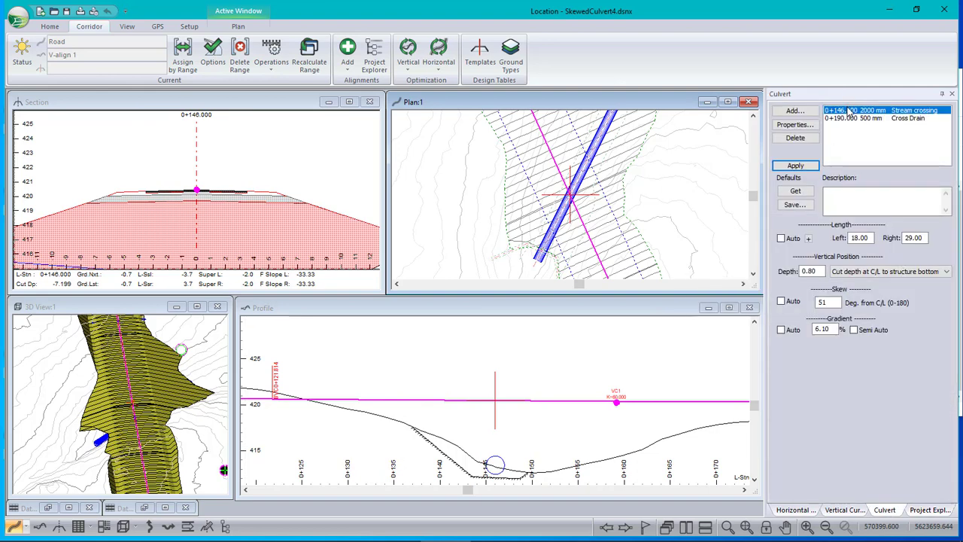
left_click(846, 119)
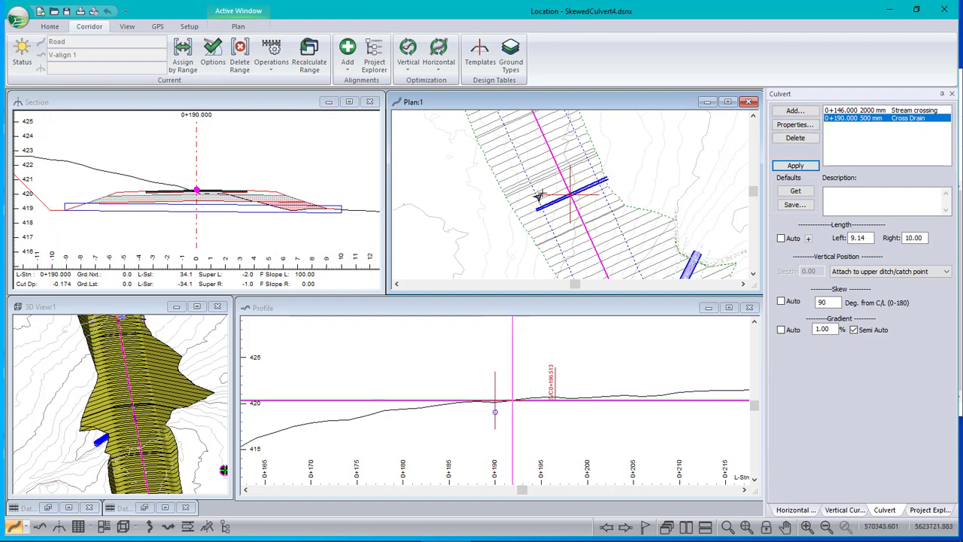
Step: Review the depth, skew and gradient settings of the 2000 mm Stream crossing culvert and examine its position in the Road profile
left_click(854, 111)
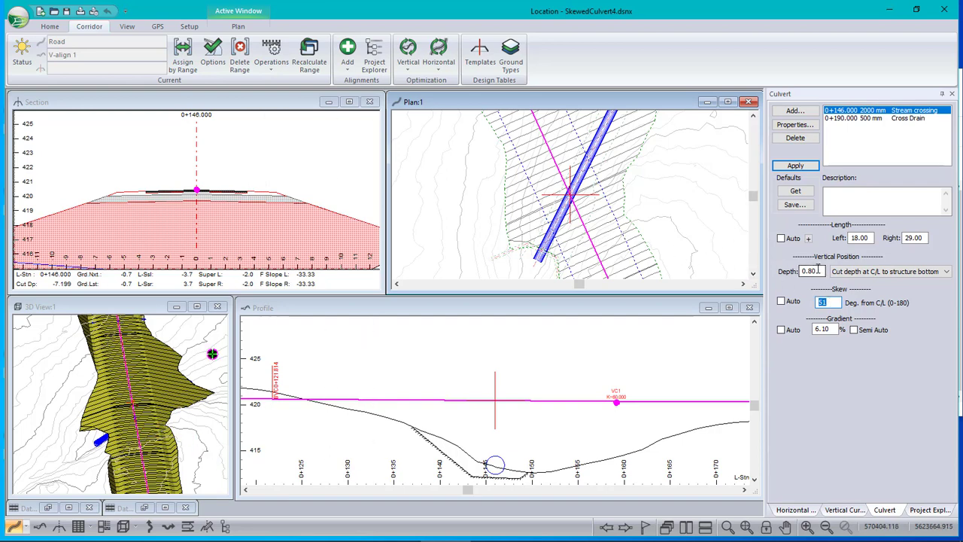
left_click_drag(820, 271, 799, 272)
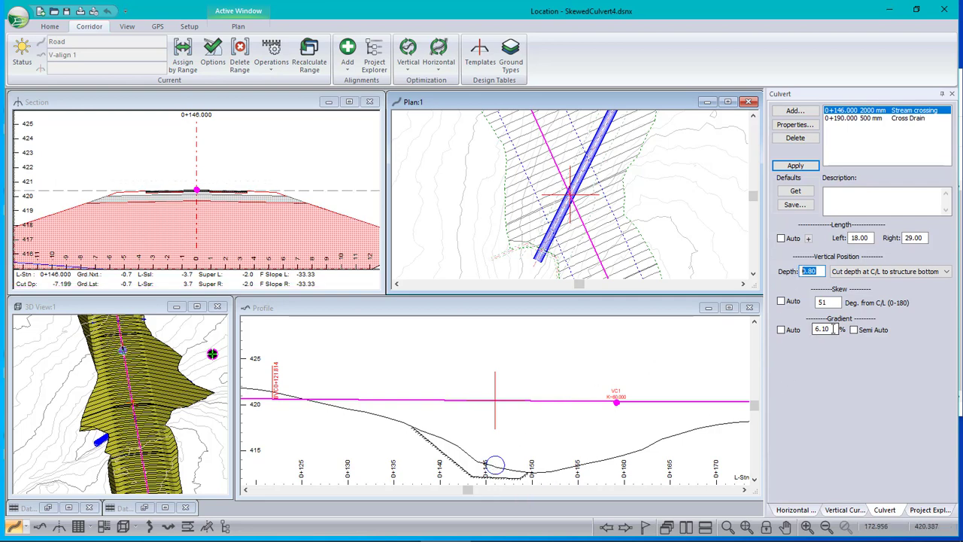
left_click_drag(831, 329, 809, 337)
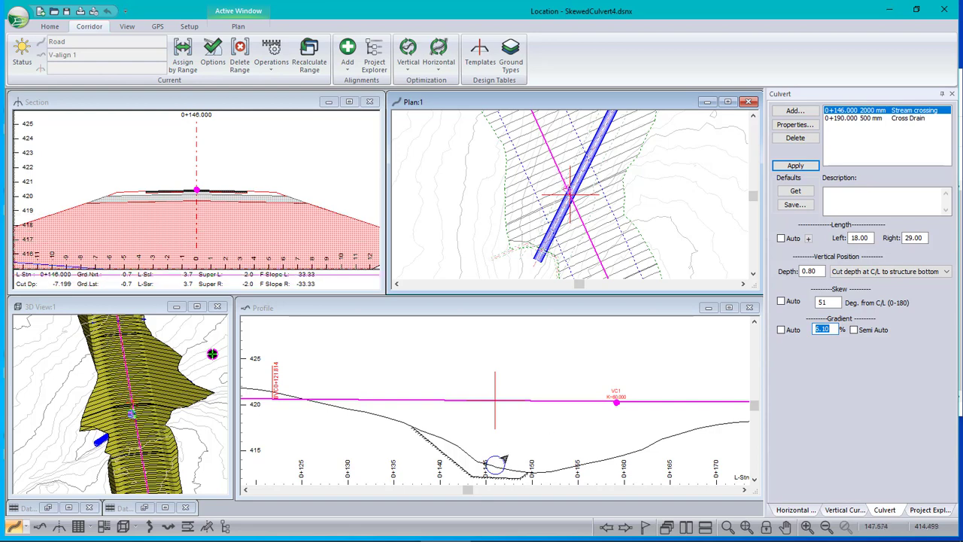
middle_click_drag(505, 454, 498, 395)
scroll(498, 396, "up", 1)
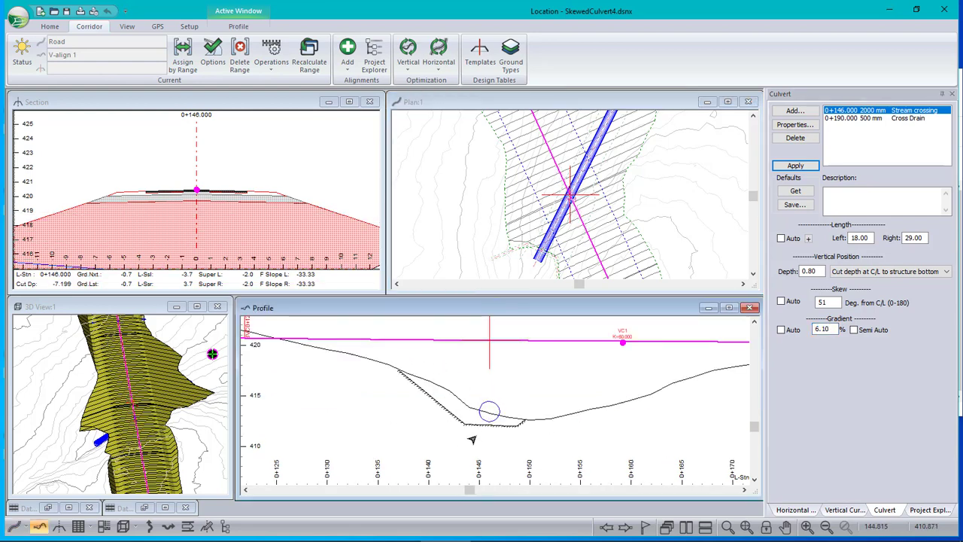
mouse_move(536, 418)
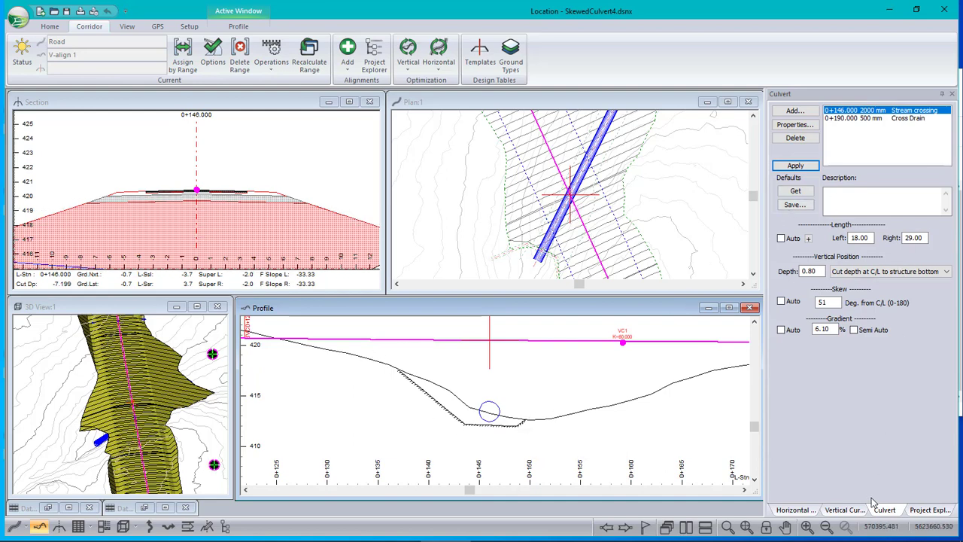
Step: Make Culvert Excav. the current alignment and review its Reference terrains 1 to 4, without changing anything
left_click(933, 510)
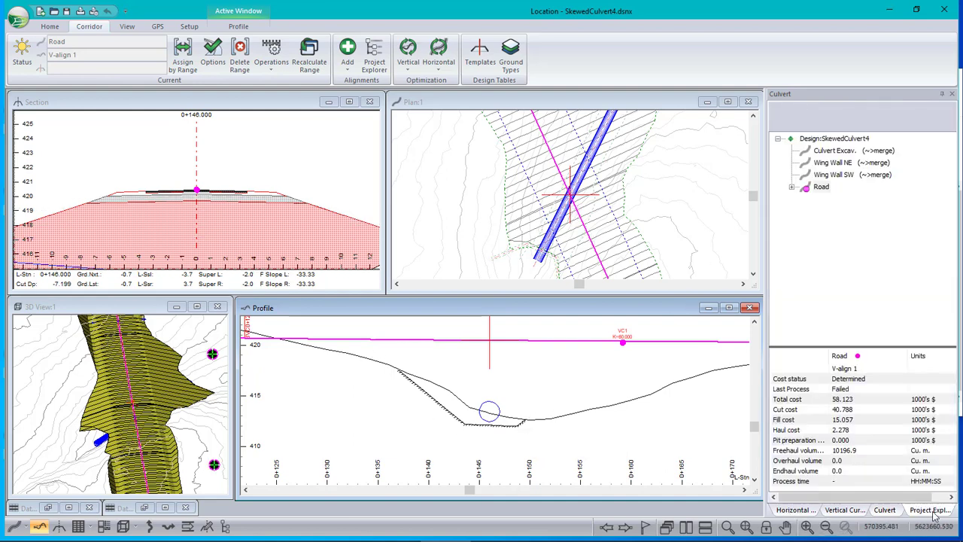
left_click(809, 151)
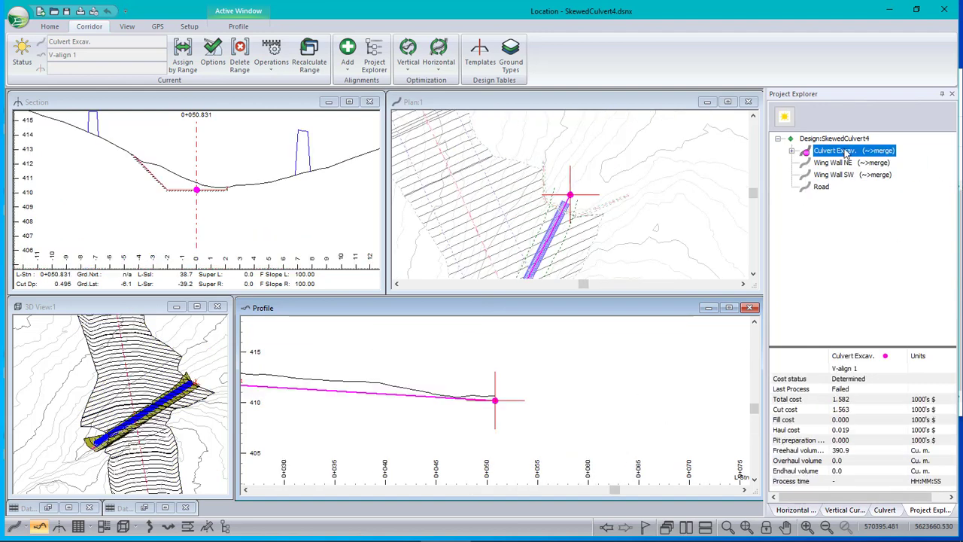
mouse_move(847, 154)
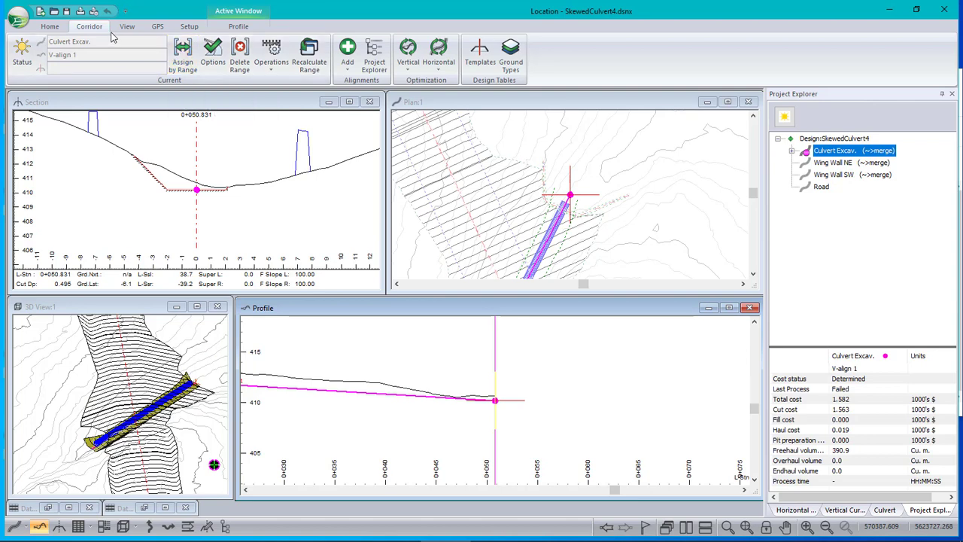
left_click(213, 57)
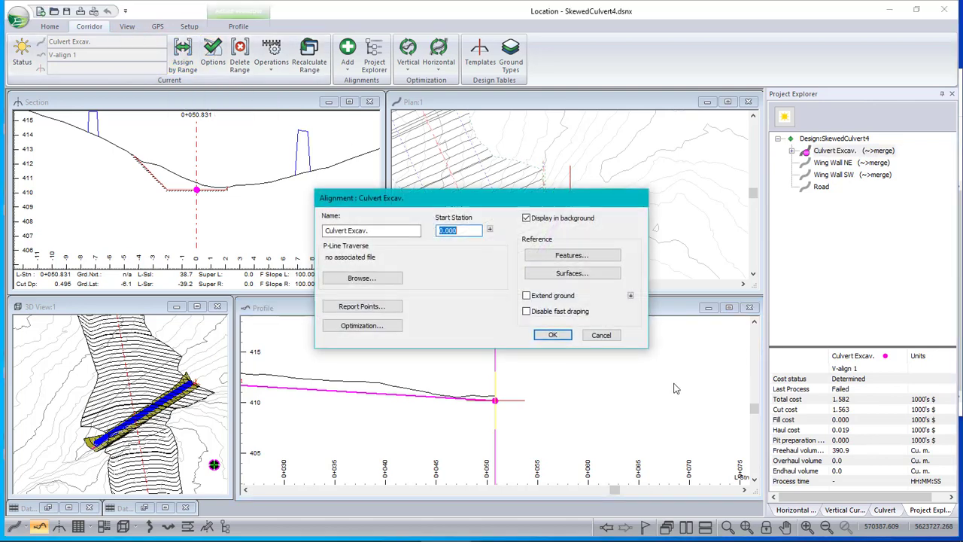
left_click(578, 276)
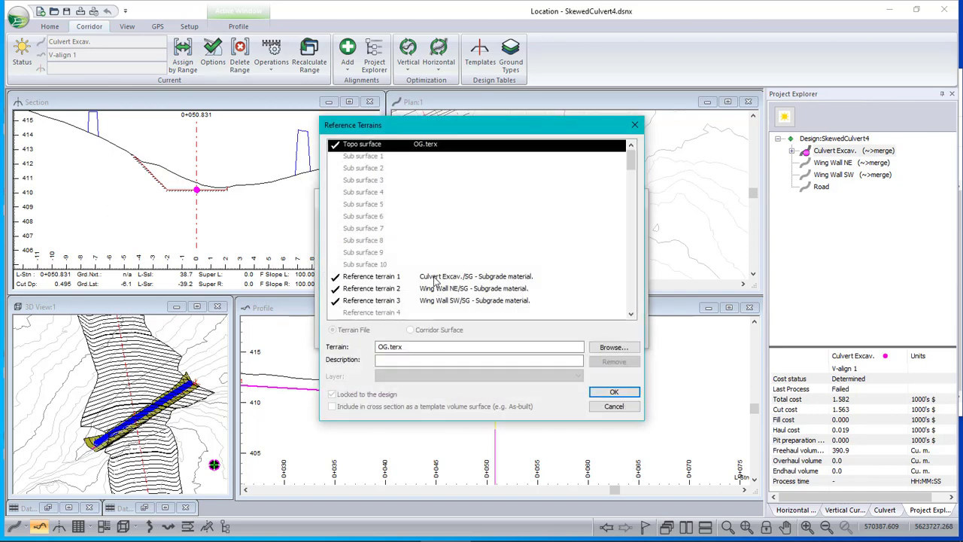
left_click(364, 278)
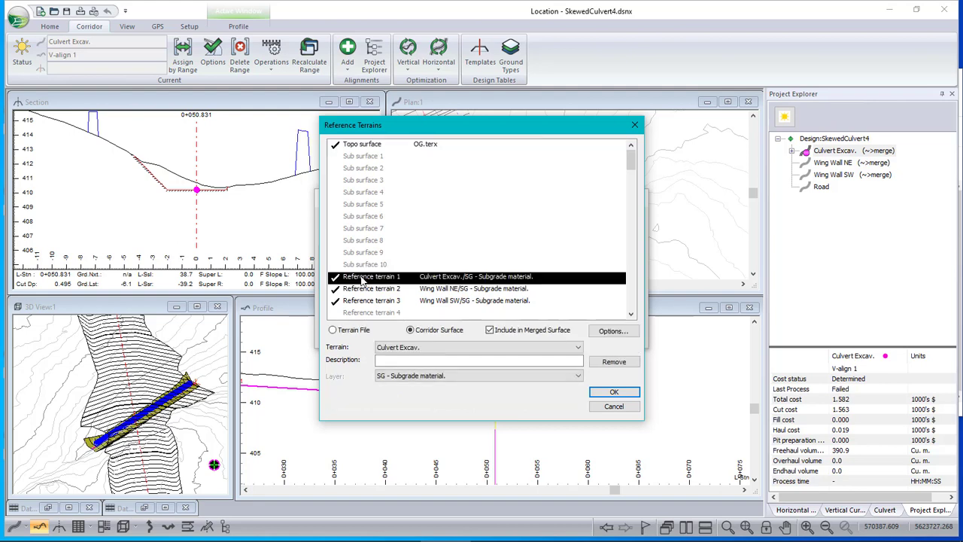
left_click(364, 290)
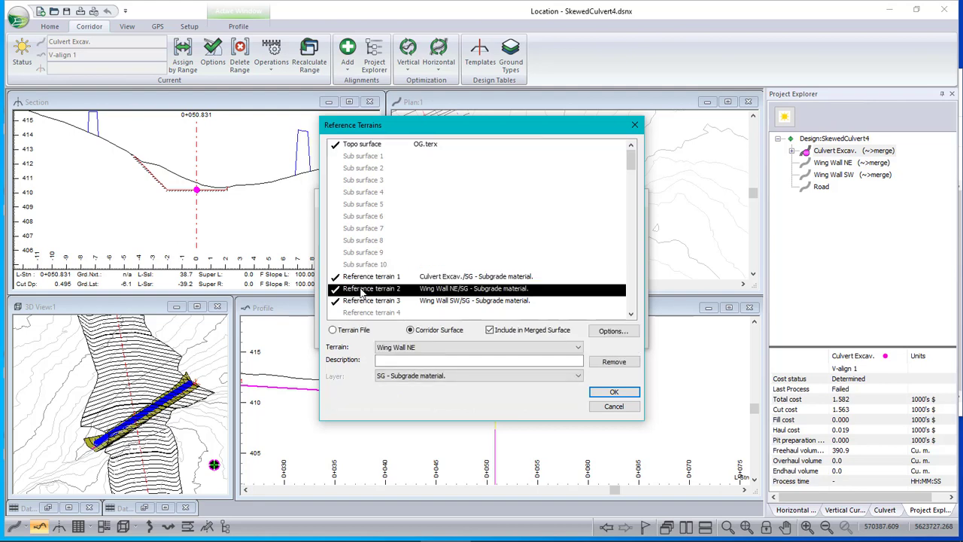
left_click(365, 301)
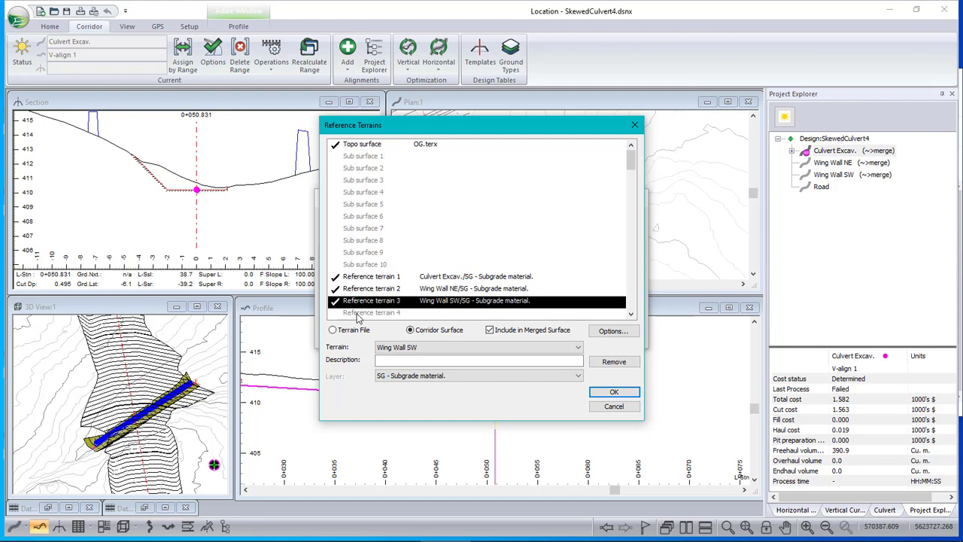
left_click(359, 313)
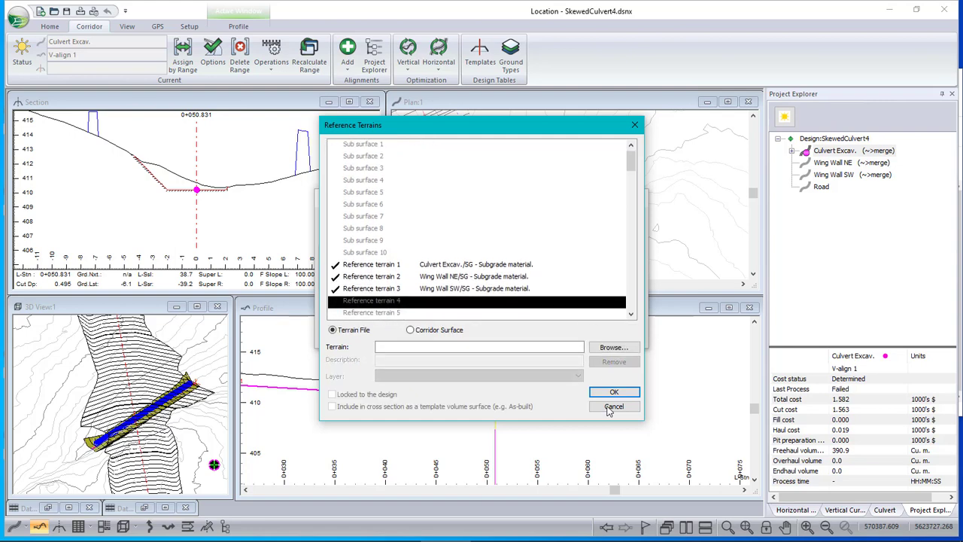
left_click(612, 407)
left_click(602, 335)
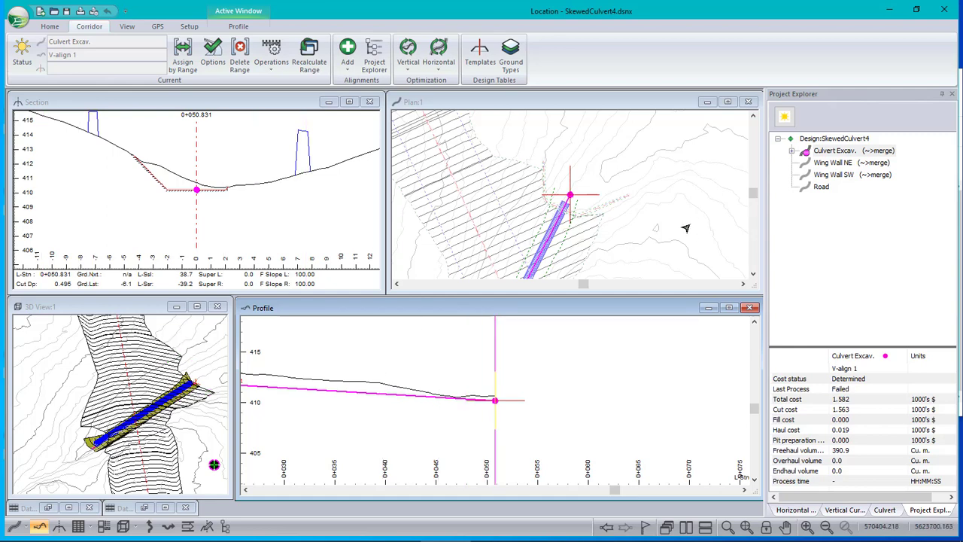
Step: View the whole culvert in plan, make Road the current alignment and show its cross-section at station 0+164.000
left_click(541, 248)
middle_click_drag(542, 247, 555, 179)
scroll(556, 180, "down", 2)
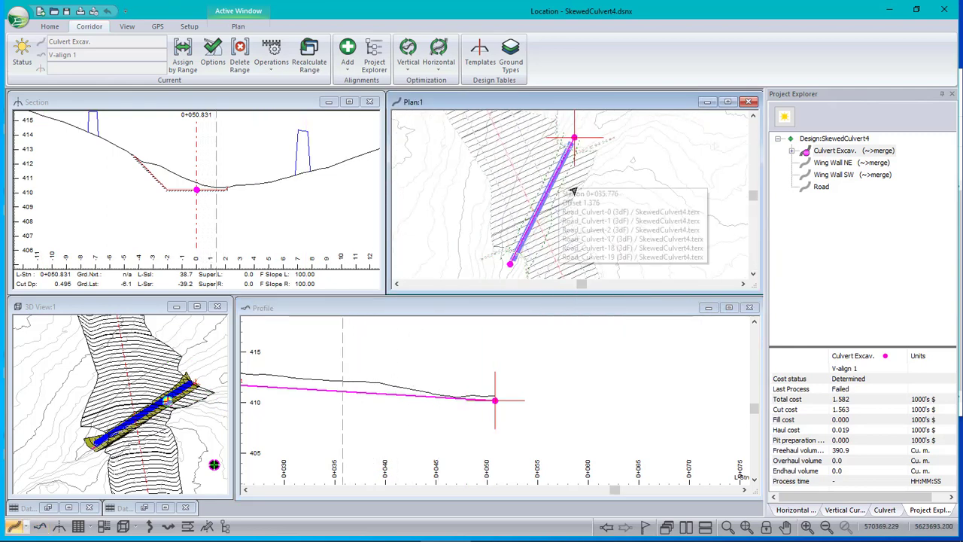
mouse_move(700, 224)
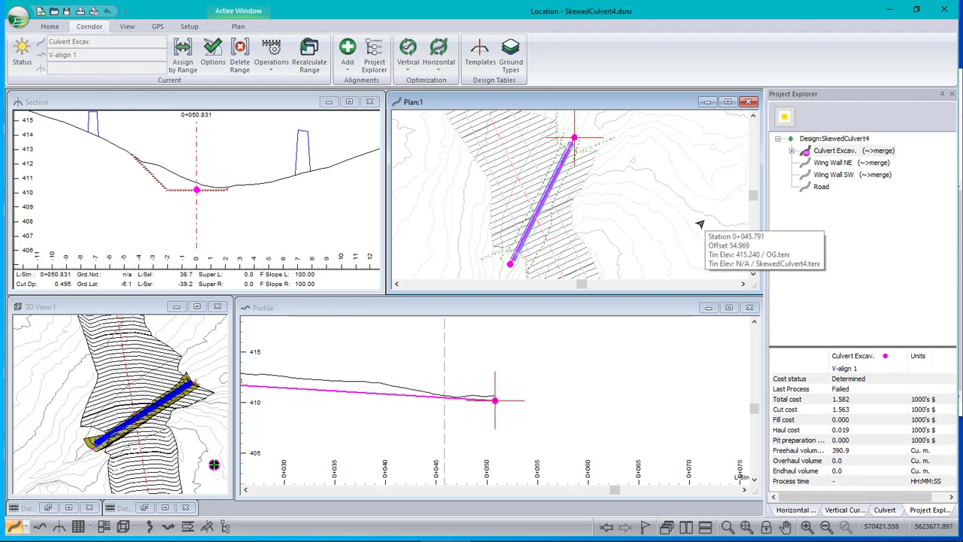
left_click(816, 188)
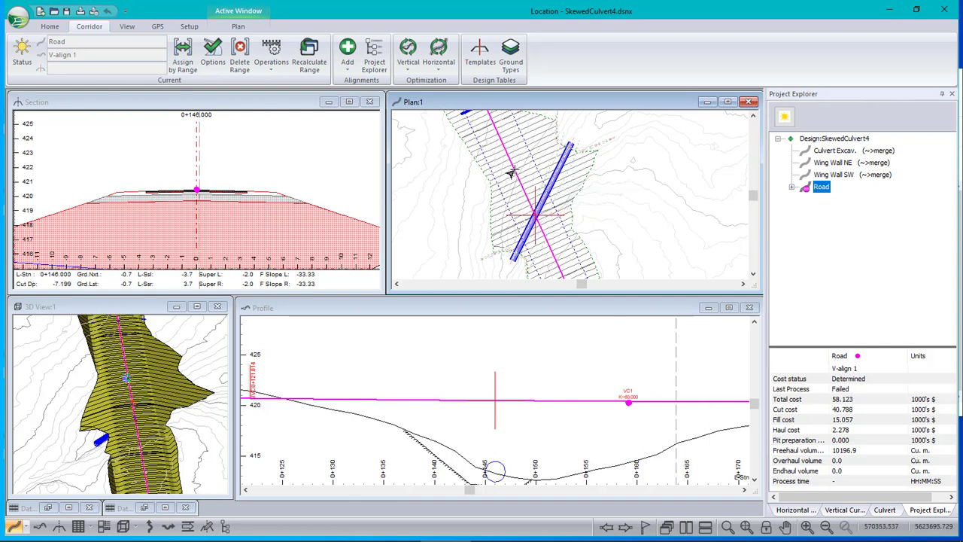
left_click(514, 170)
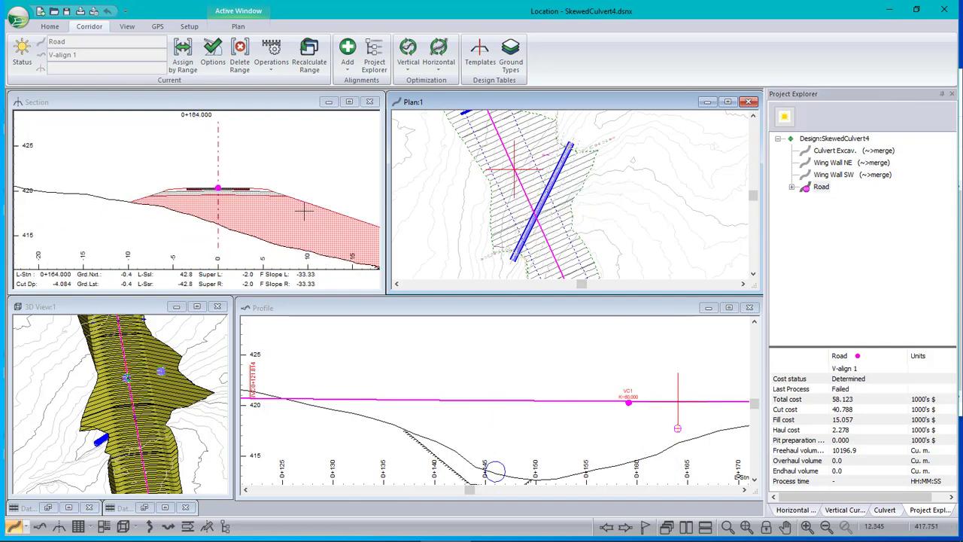
Step: Examine where the road fill meets the wing wall and culvert excavation in the cross-section at station 0+164.000
middle_click_drag(304, 213, 179, 191)
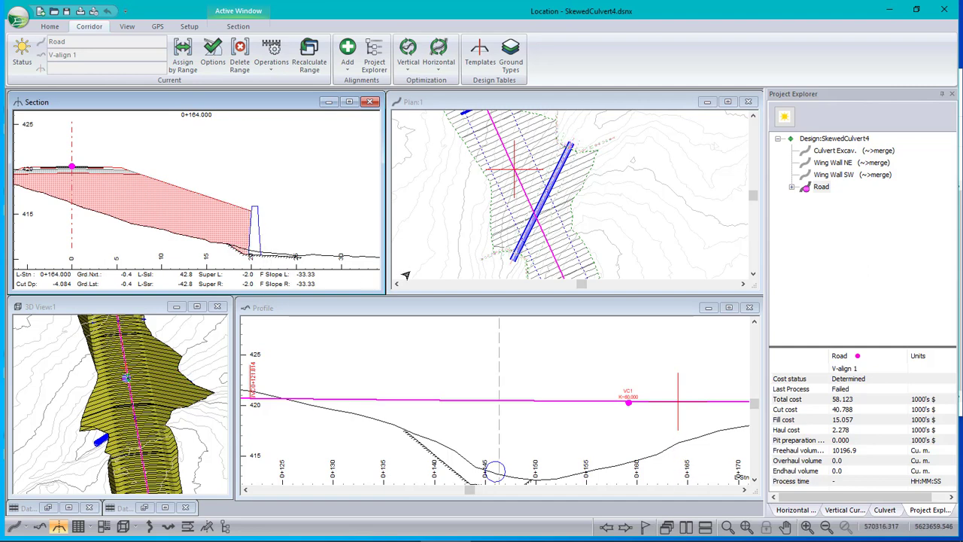
mouse_move(405, 275)
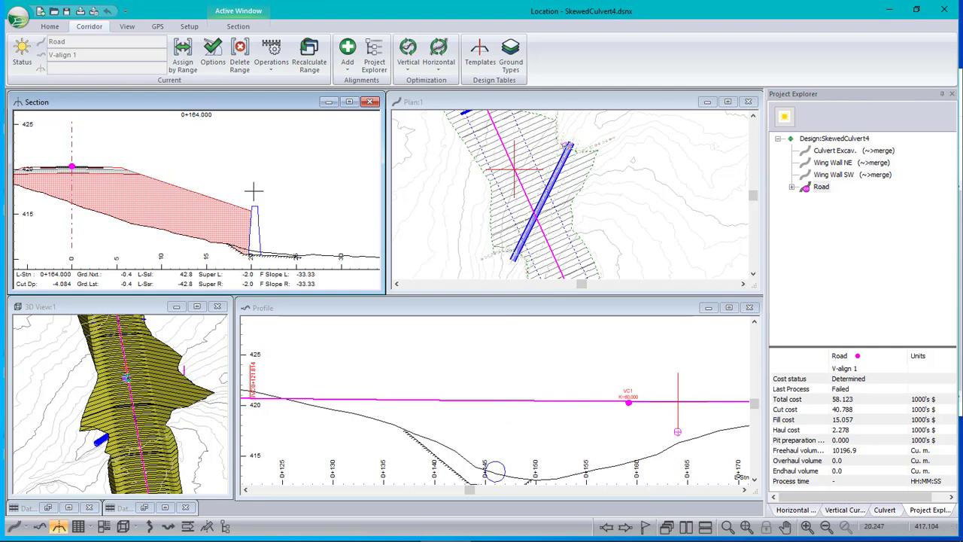
mouse_move(261, 255)
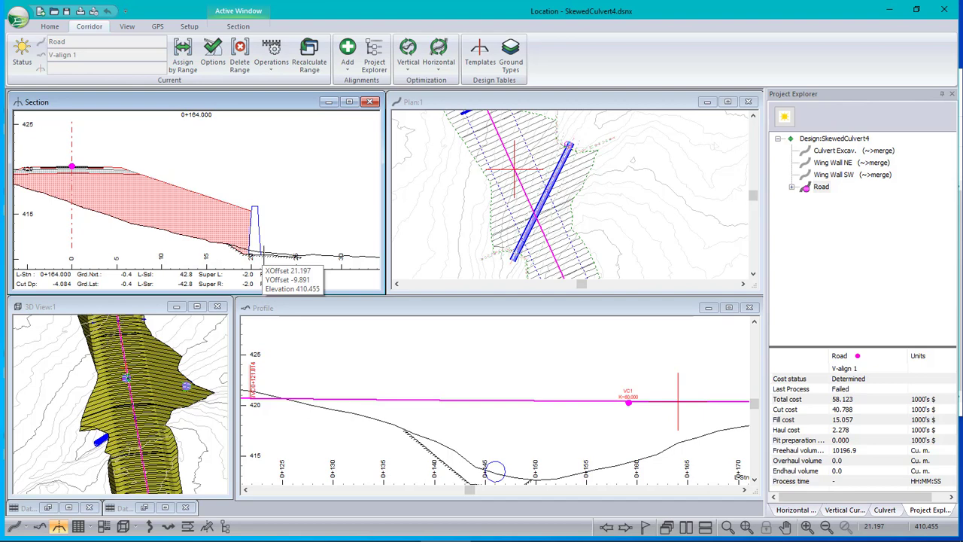
mouse_move(178, 223)
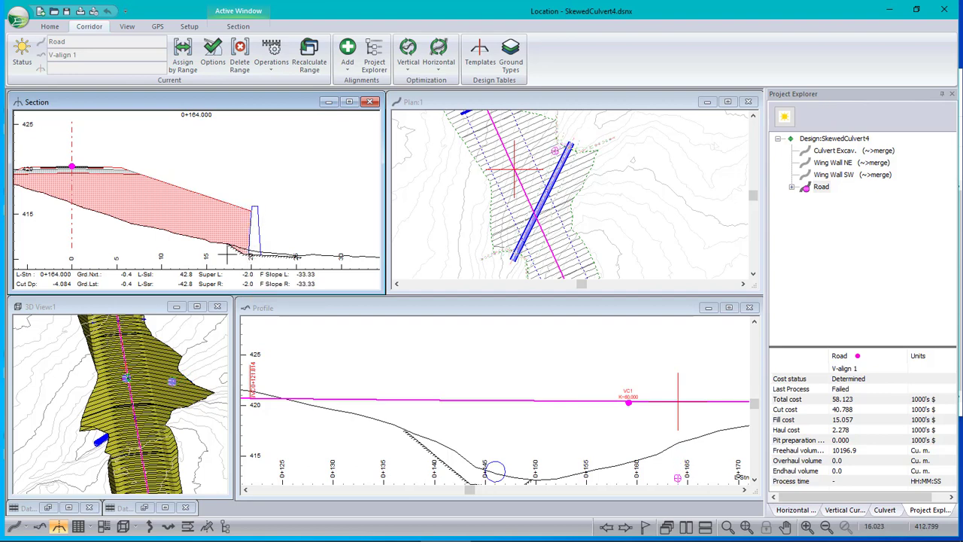
scroll(315, 230, "down", 2)
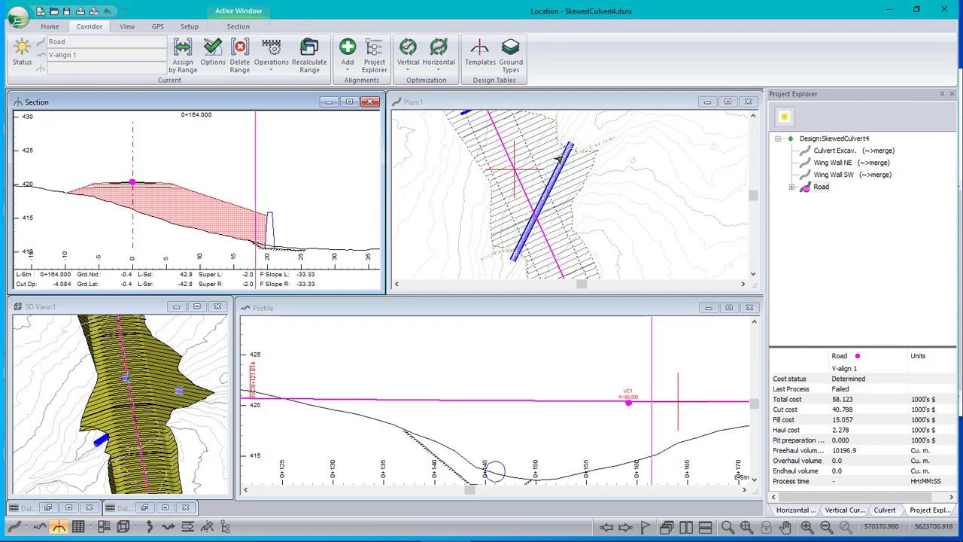
mouse_move(559, 160)
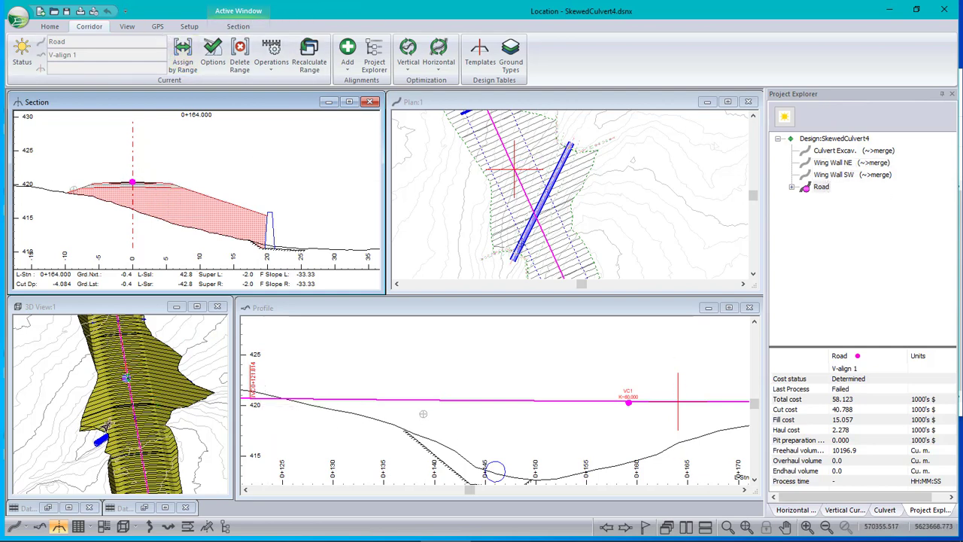
Step: Inspect the road in 3D and compare the Culvert Excav. and Wing Wall NE alignments by making each current in turn
left_click_drag(147, 412, 156, 426)
mouse_move(156, 428)
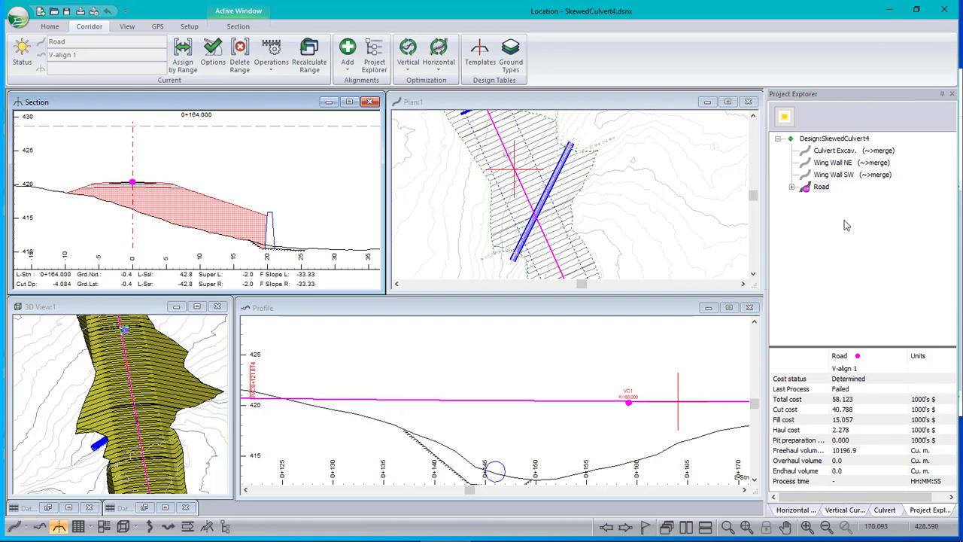
left_click(831, 150)
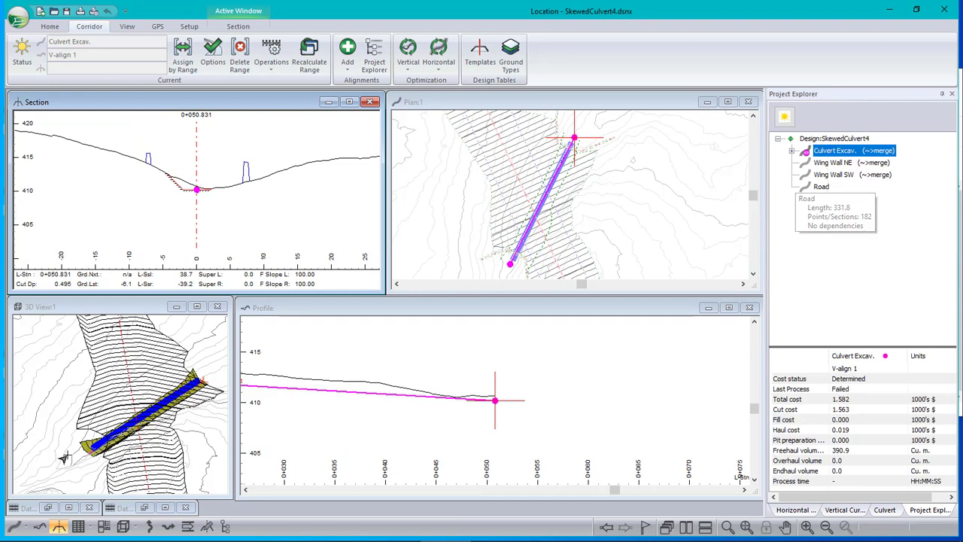
left_click(830, 164)
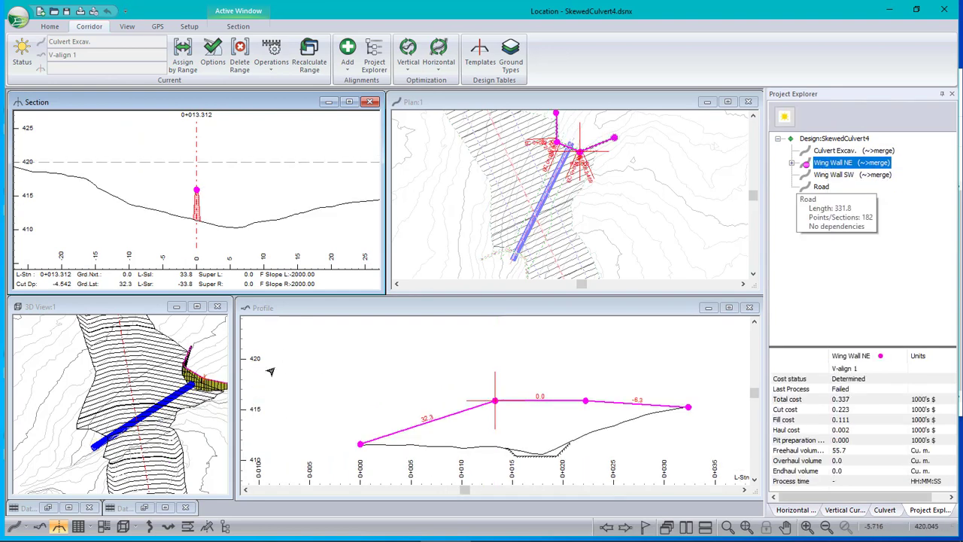
Step: Make Road the current alignment and inspect in 3D how its fill meets the north-east wing wall
scroll(184, 397, "up", 5)
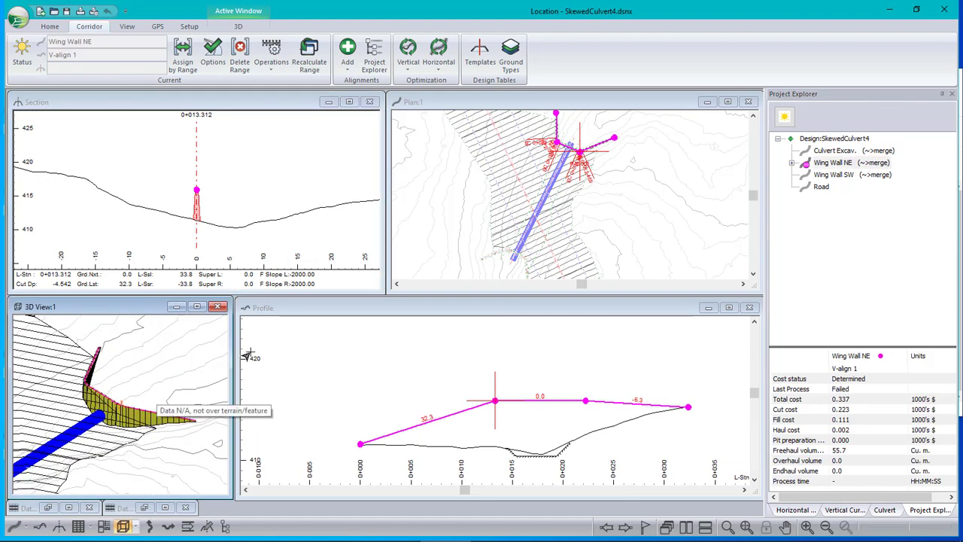
left_click(824, 190)
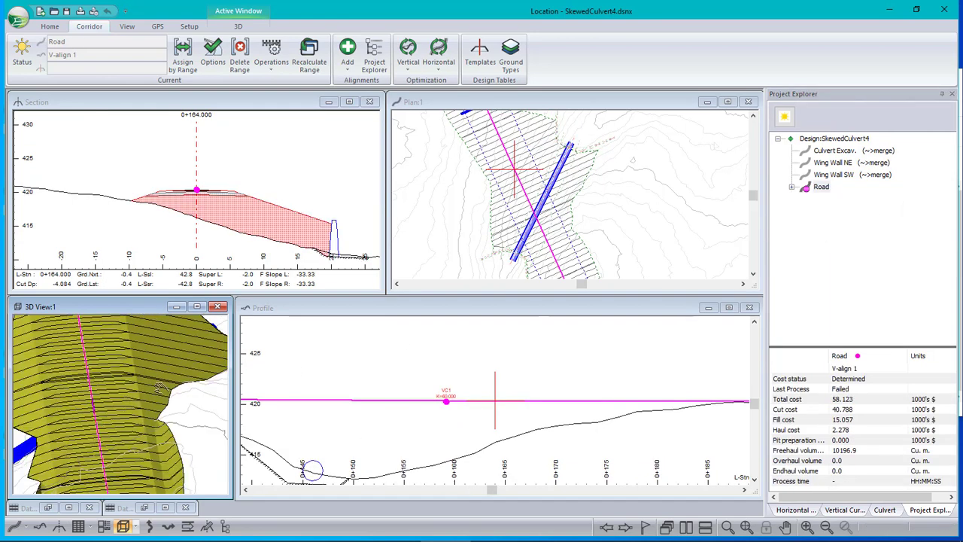
scroll(120, 422, "down", 3)
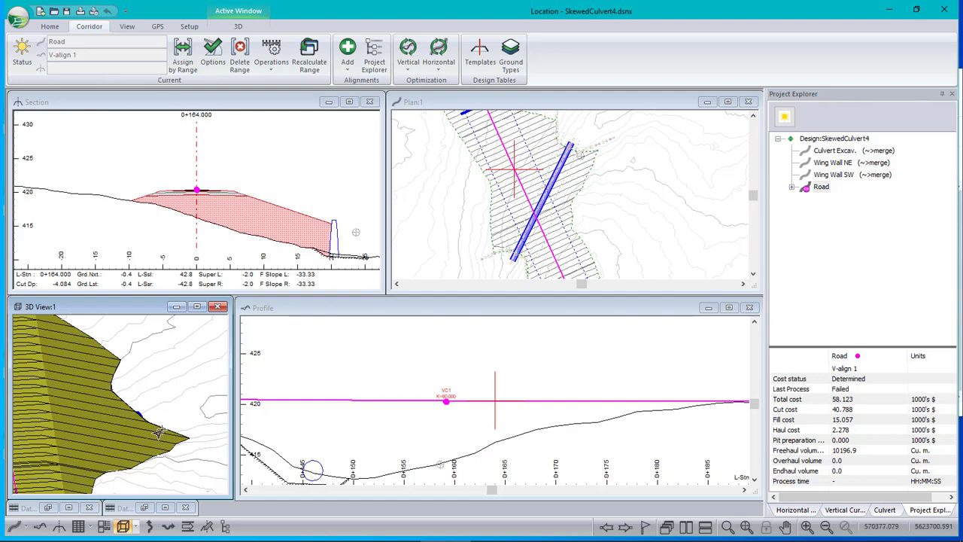
scroll(136, 414, "up", 1)
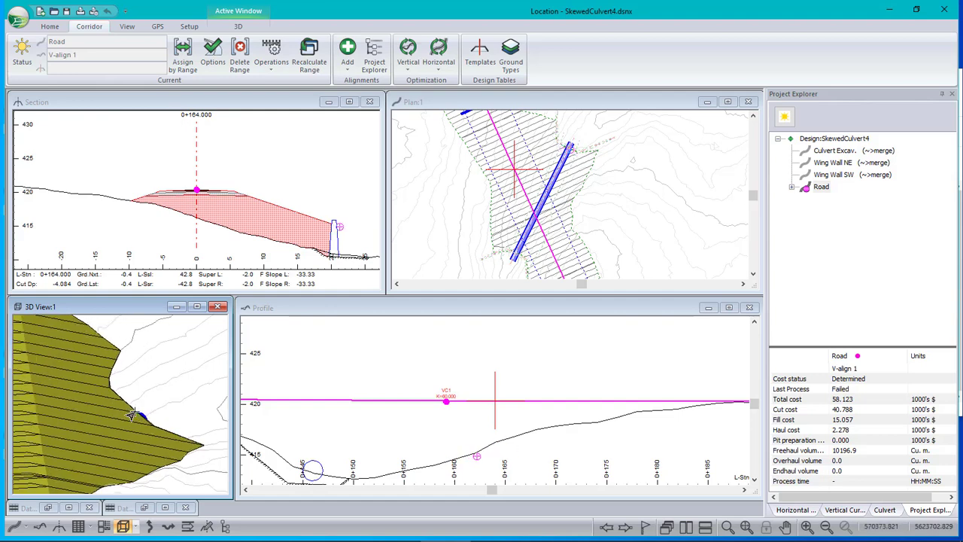
scroll(132, 413, "down", 4)
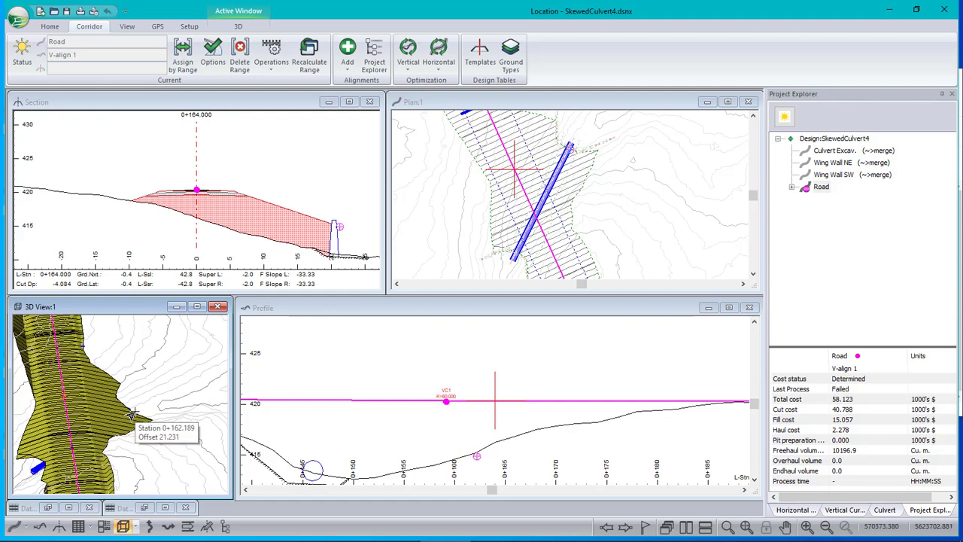
middle_click_drag(85, 433, 116, 405)
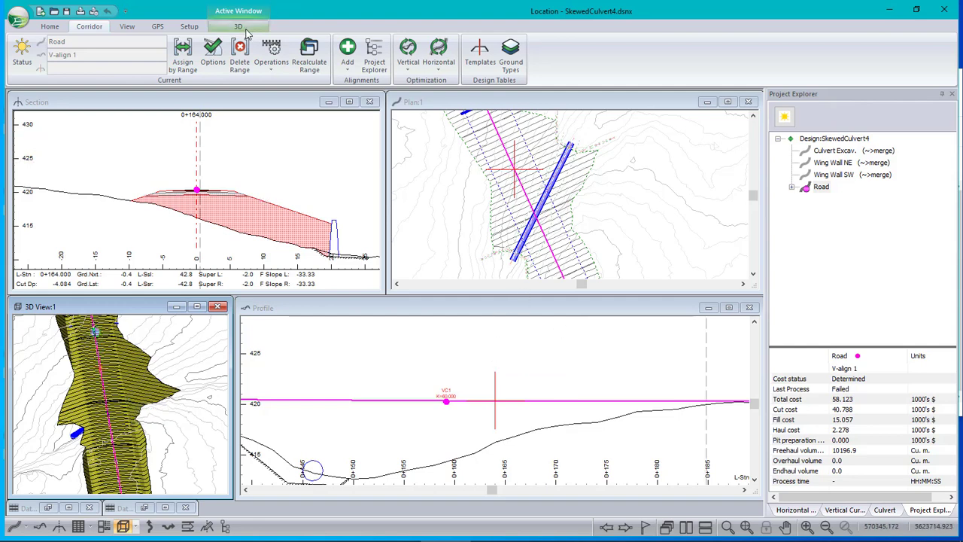
Step: Switch to the Terrain module and view the road, culvert and wing walls of OG.terx in 3D
left_click(188, 28)
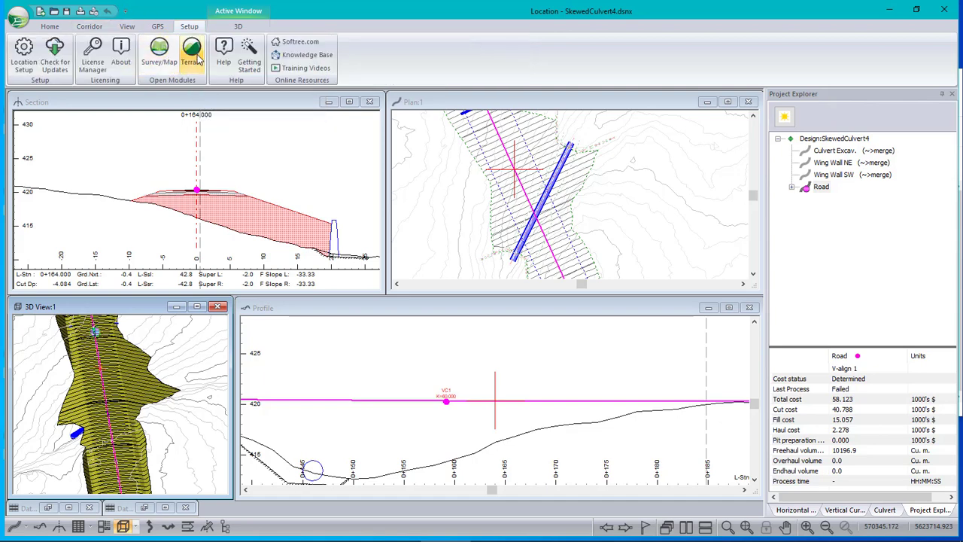
left_click(194, 54)
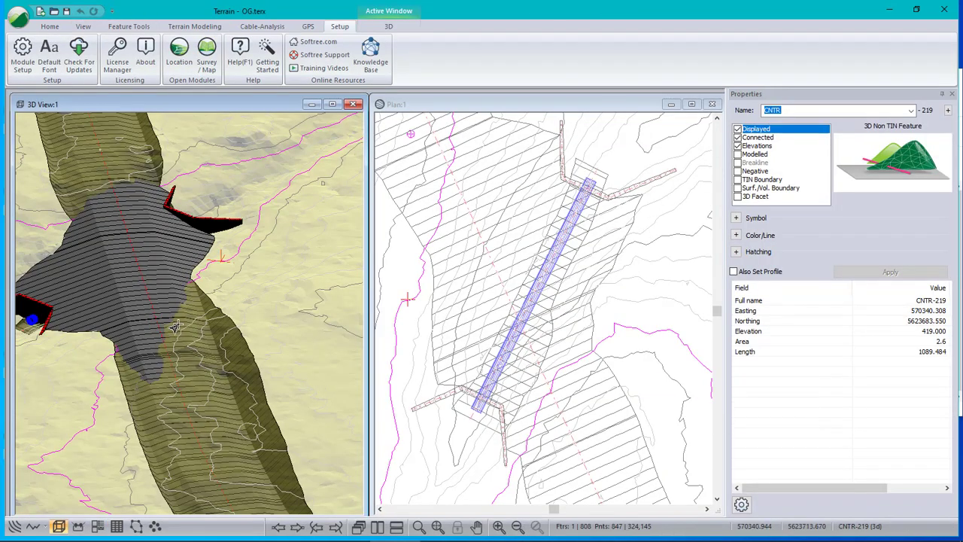
middle_click_drag(153, 329, 209, 354)
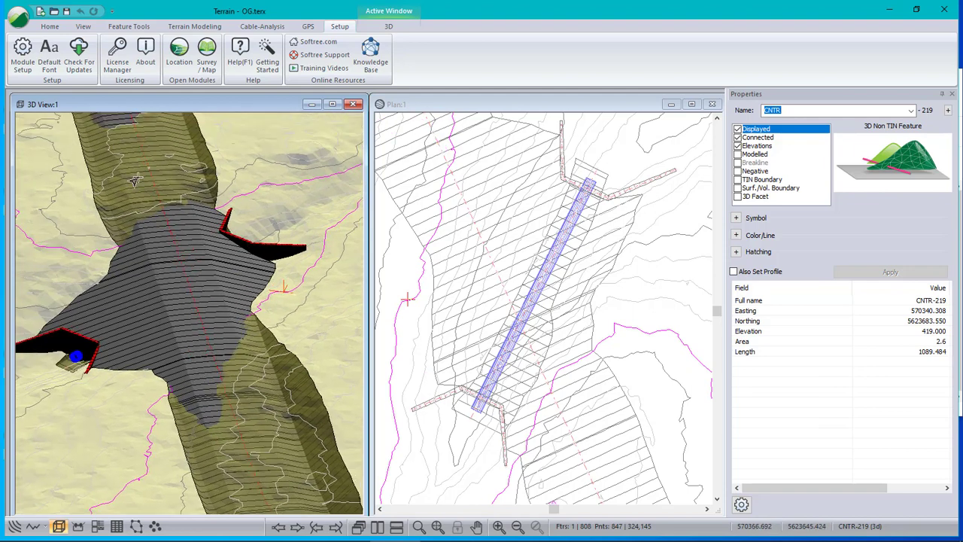
Step: Check the plan window's general options in Terrain without changing them, and return to the Location design
right_click(586, 249)
left_click(639, 379)
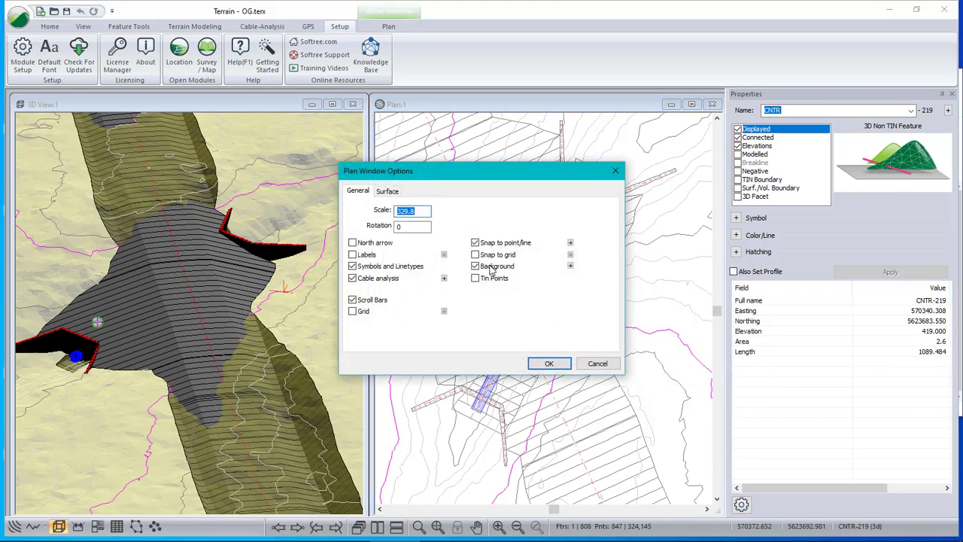
left_click(596, 364)
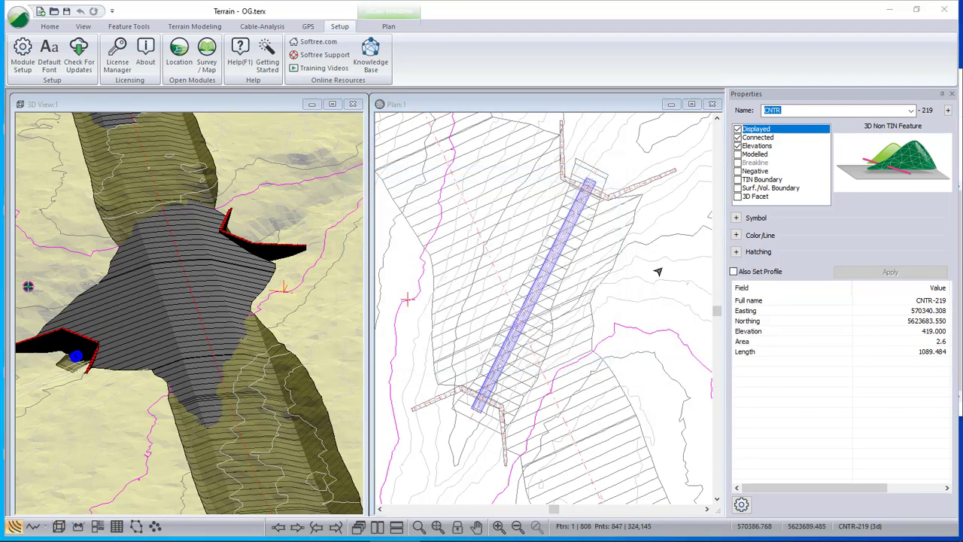
key("alt+Tab")
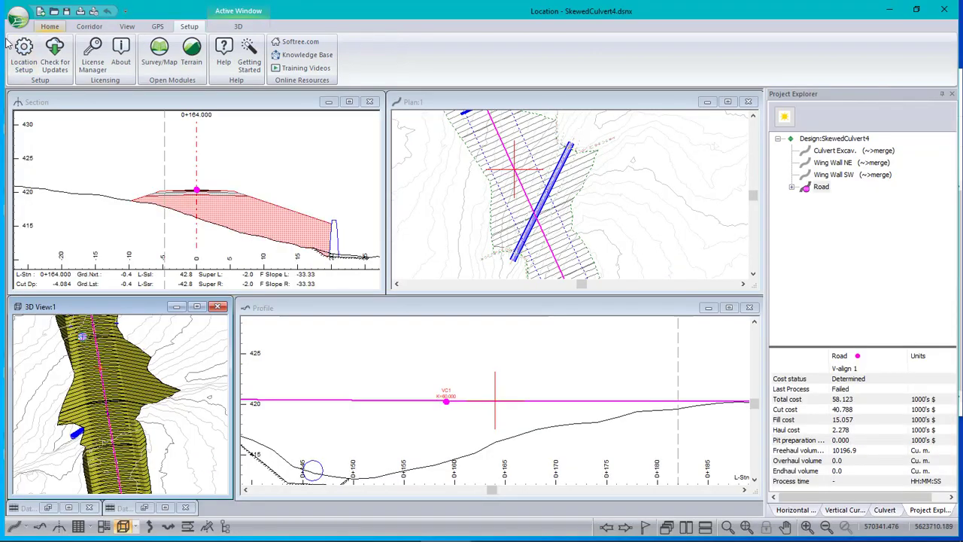
Step: Review the Export to Terrain options for saving SkewedCulvert4 as a Softree-Terrain (*.terx) file, leaving without exporting
left_click(17, 21)
left_click(39, 126)
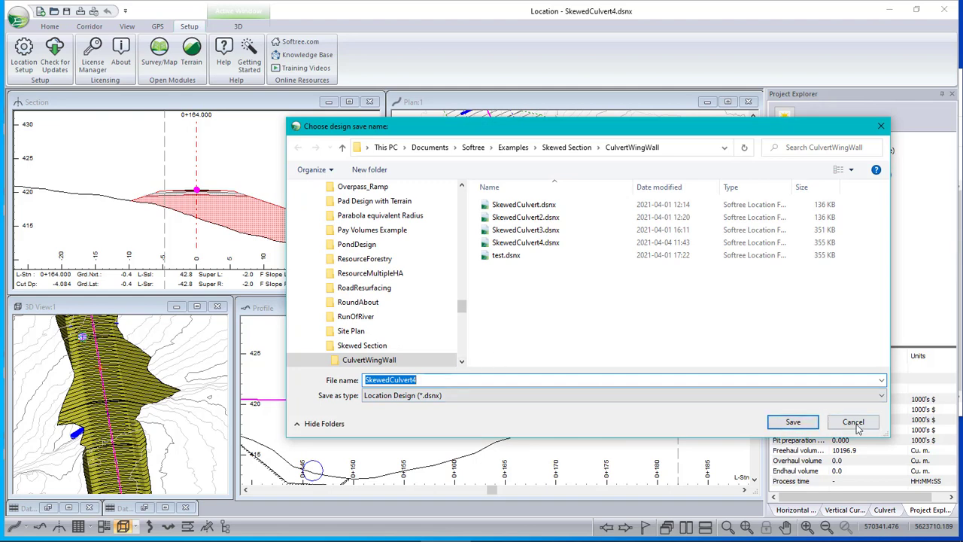
left_click(387, 396)
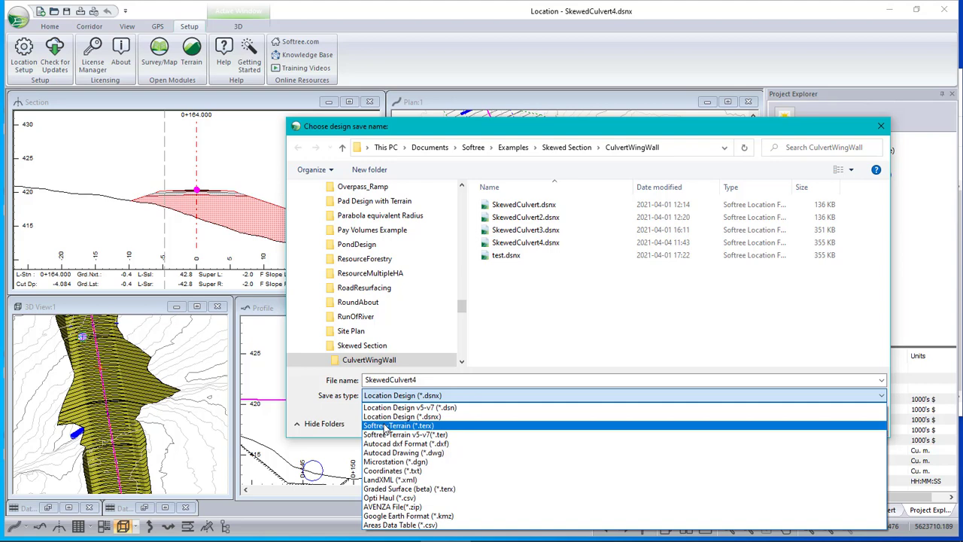
left_click(385, 426)
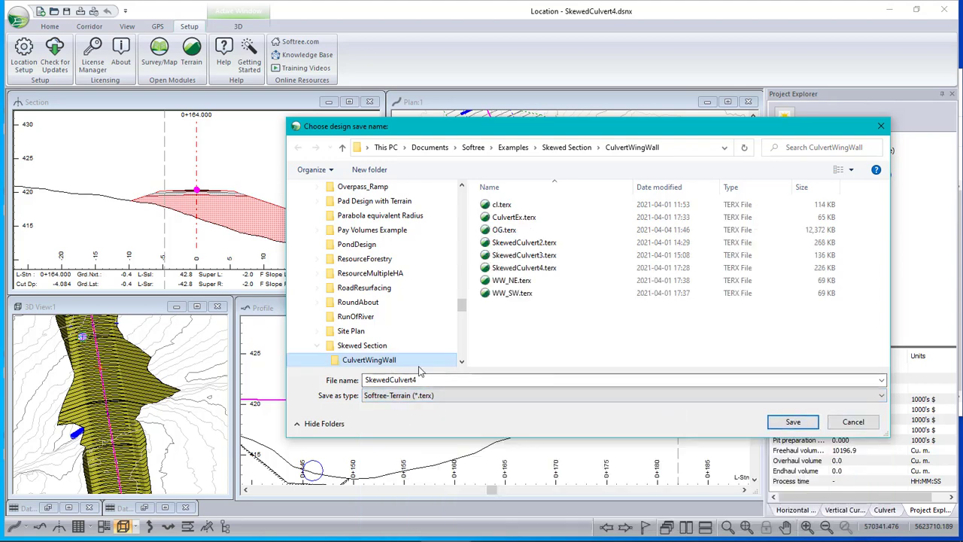
double_click(429, 380)
left_click(436, 379)
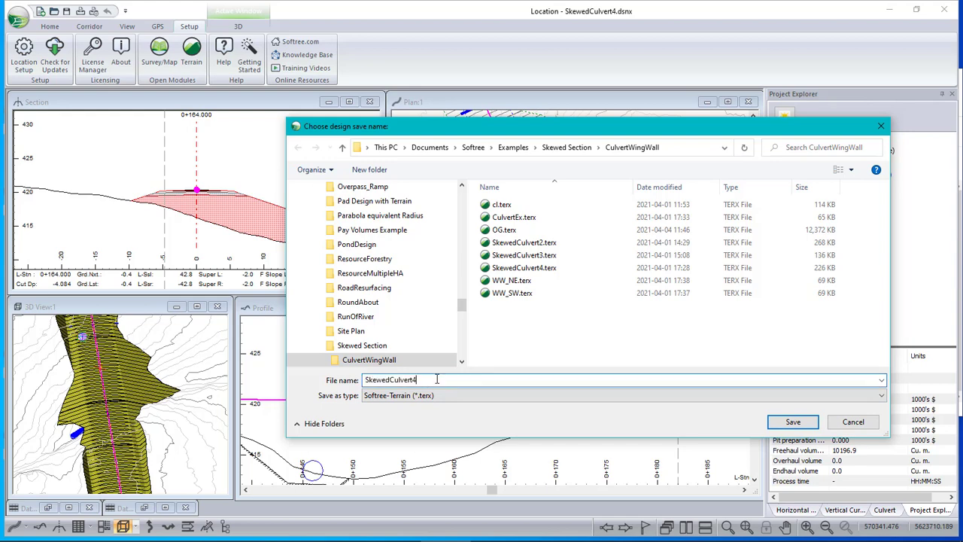
left_click(793, 422)
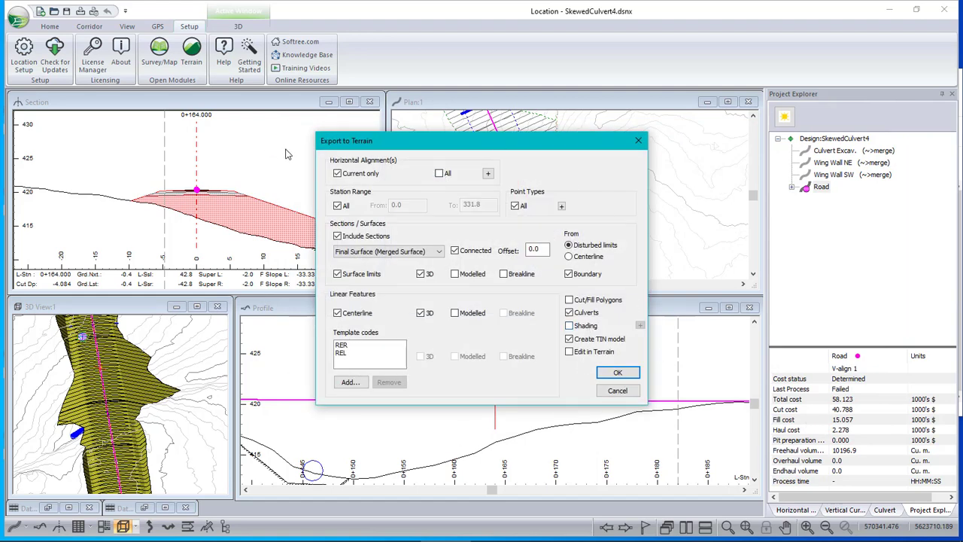
left_click(336, 174)
left_click(618, 392)
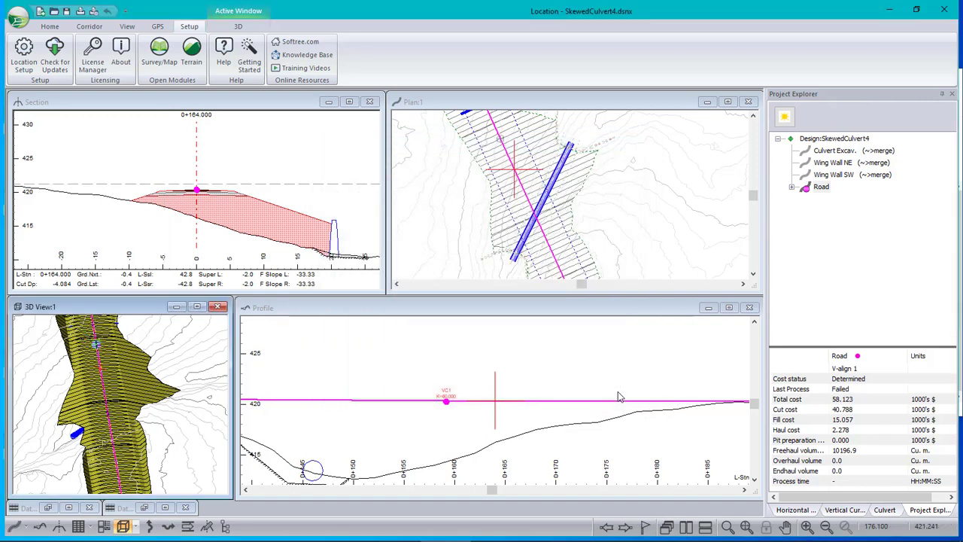
Step: View the combined road and culvert model in Terrain once more and return to Location
left_click(185, 51)
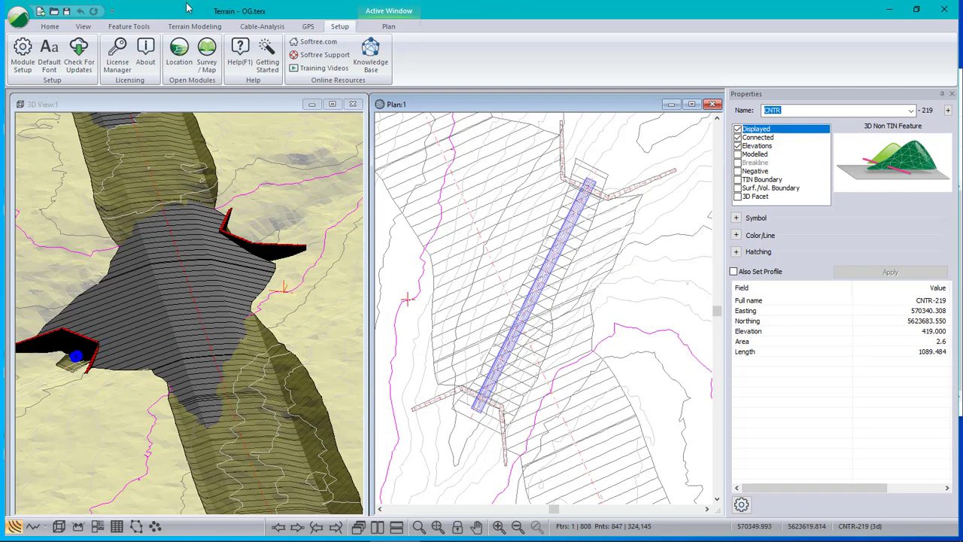
left_click(178, 62)
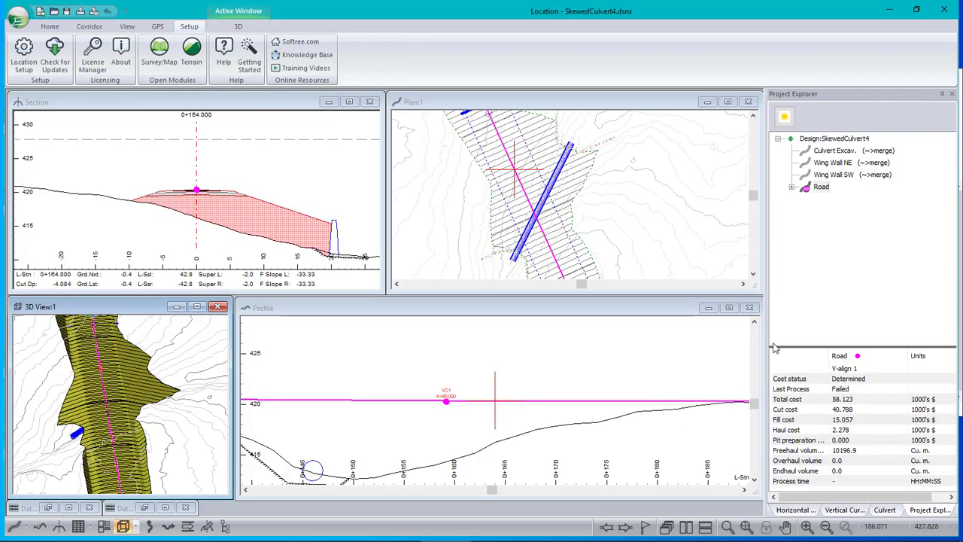
Step: Compare the Culvert Excav., Wing Wall NE, Wing Wall SW and Road alignments by making each current in turn
left_click(836, 151)
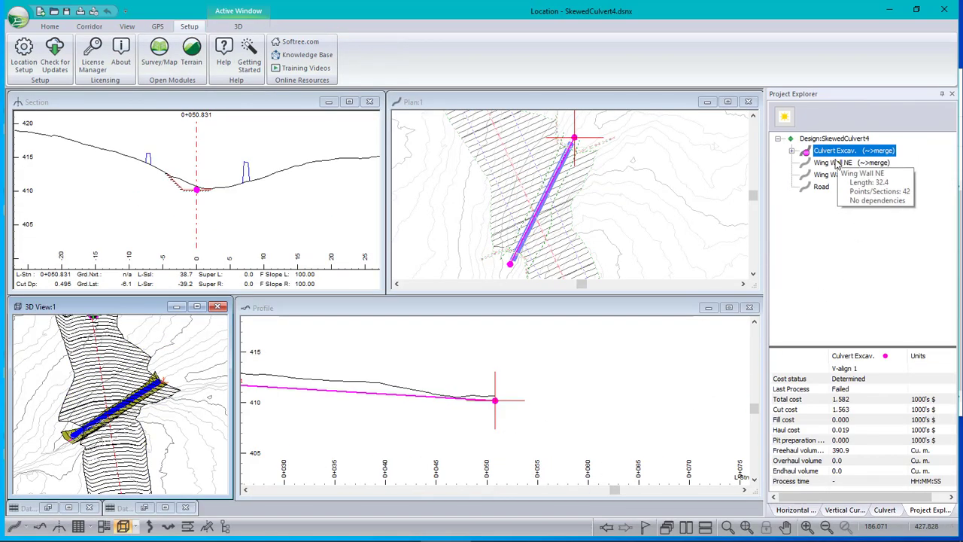
left_click(835, 163)
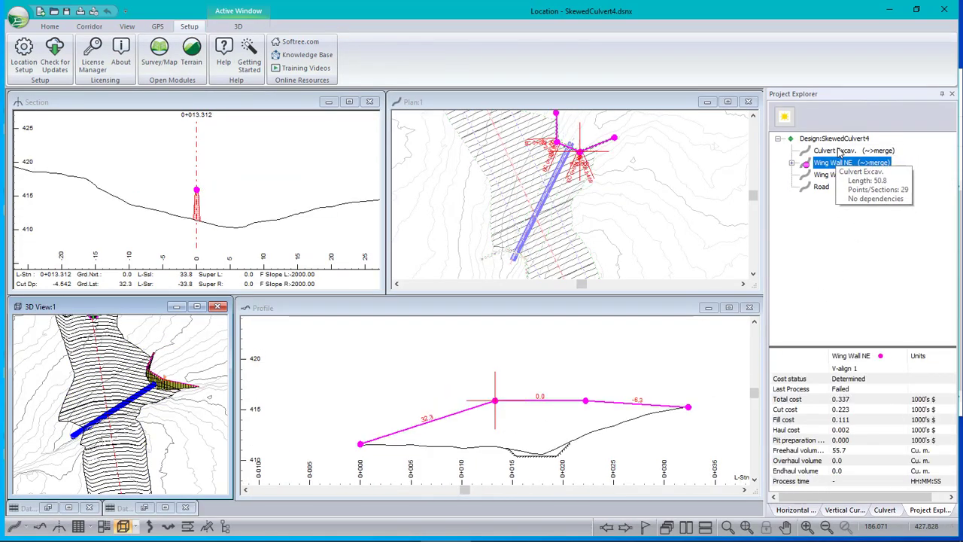
left_click(831, 175)
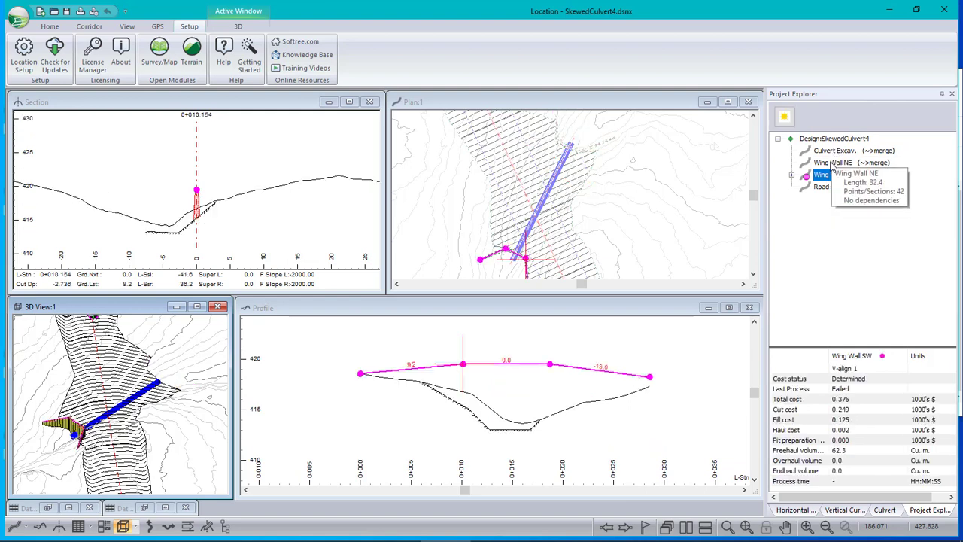
left_click(821, 188)
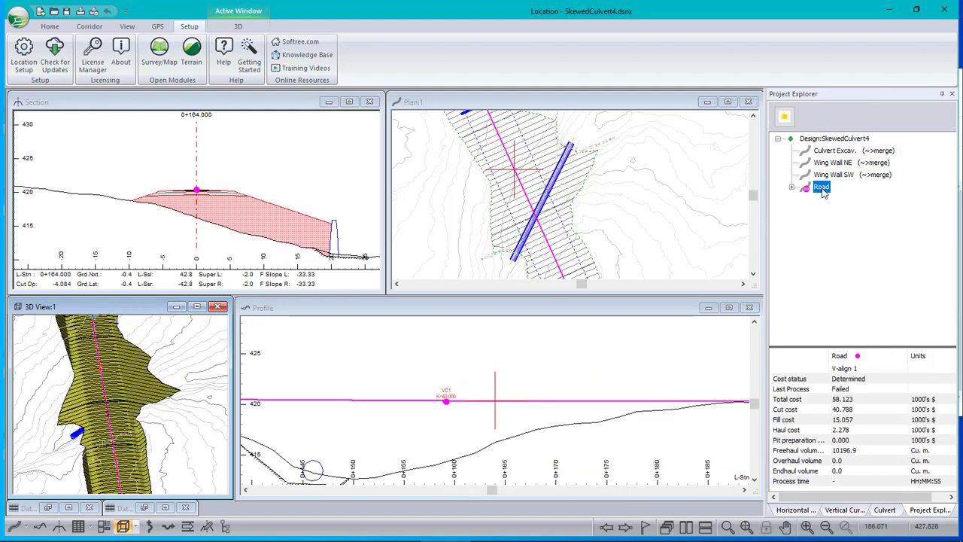